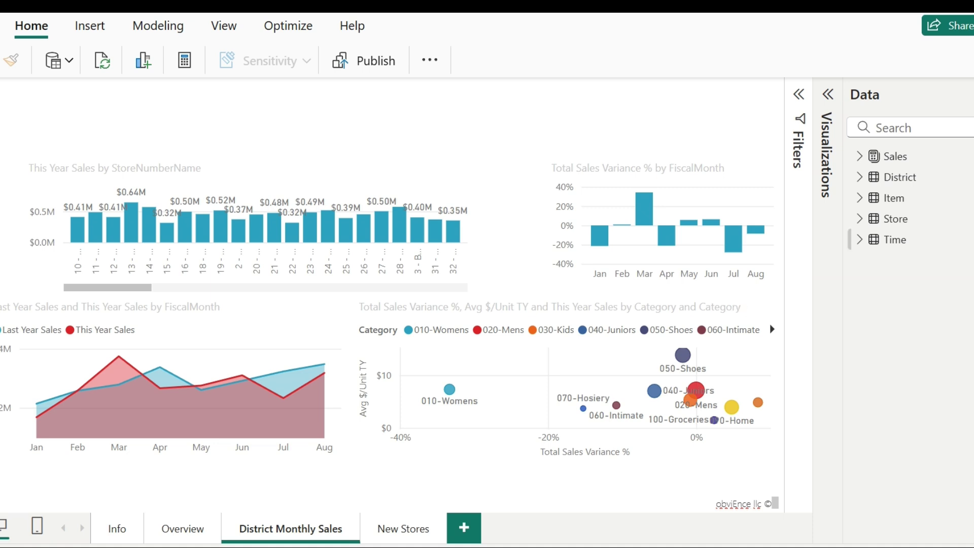
Add a slicer to the District Monthly Sales page, narrow it, and place it at the page's upper-left corner.
{"action": "left_click", "coordinate": [827, 152]}
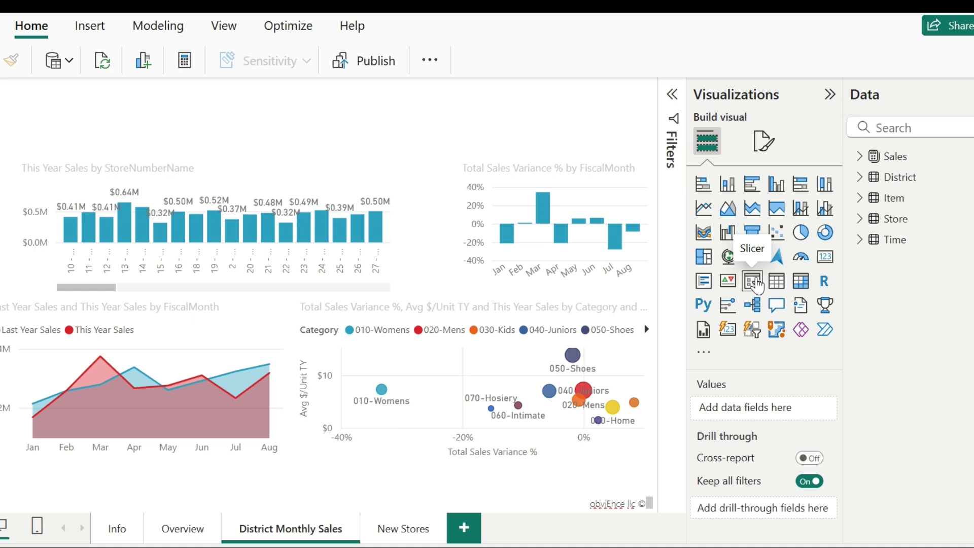
{"action": "left_click", "coordinate": [757, 285]}
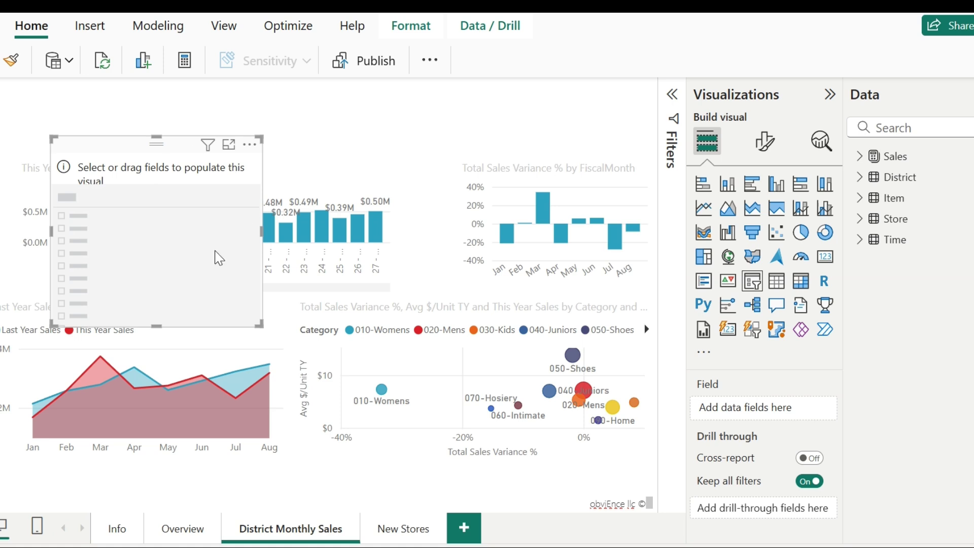
{"action": "left_click_drag", "start_coordinate": [262, 231], "coordinate": [172, 244]}
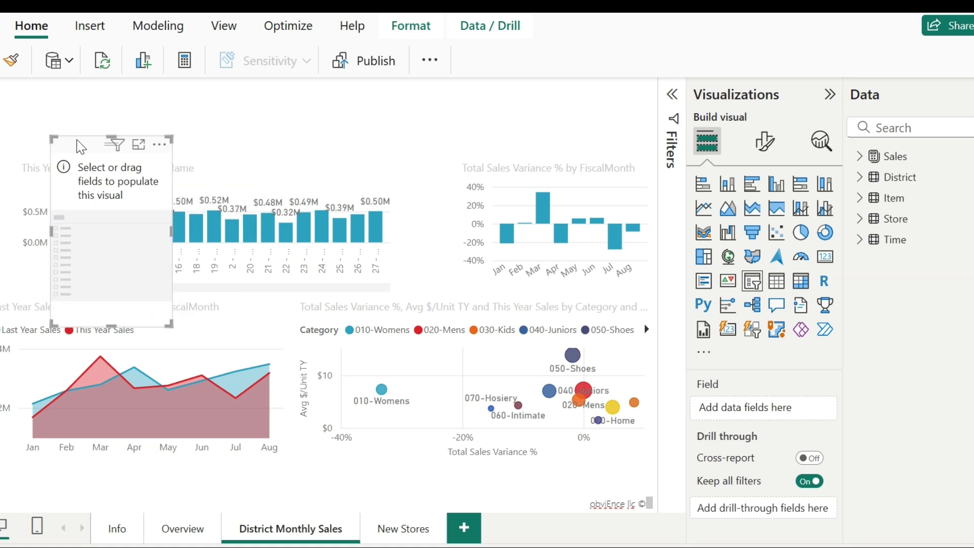
{"action": "left_click_drag", "start_coordinate": [77, 139], "coordinate": [22, 99]}
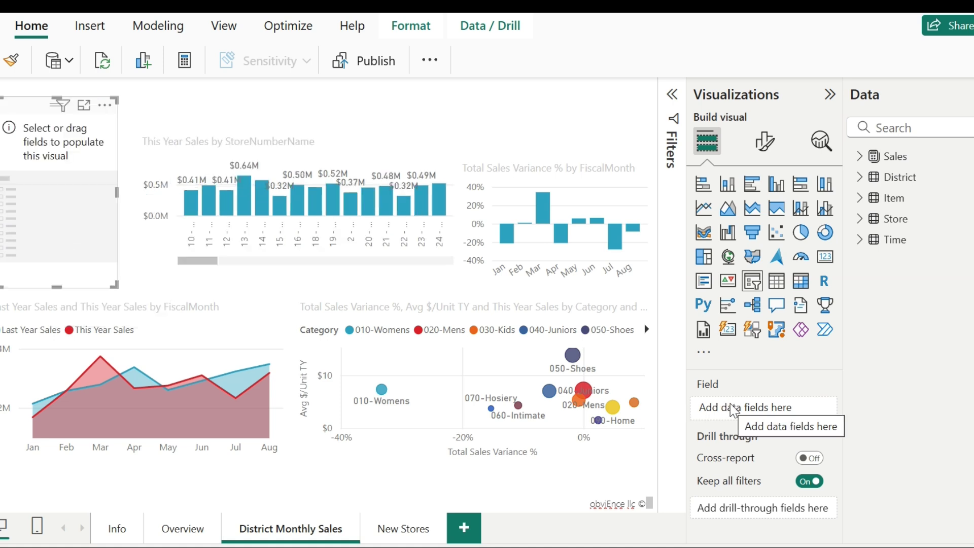
Search the data fields for "distr" and assign the District table's District field to the slicer.
{"action": "left_click", "coordinate": [933, 125]}
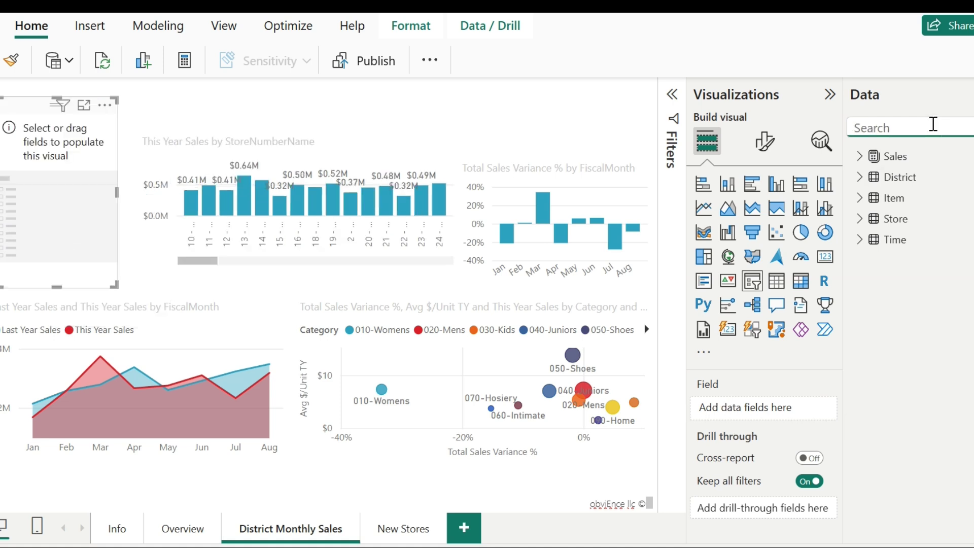
{"action": "type", "text": "distr"}
{"action": "left_click_drag", "start_coordinate": [930, 198], "coordinate": [766, 409]}
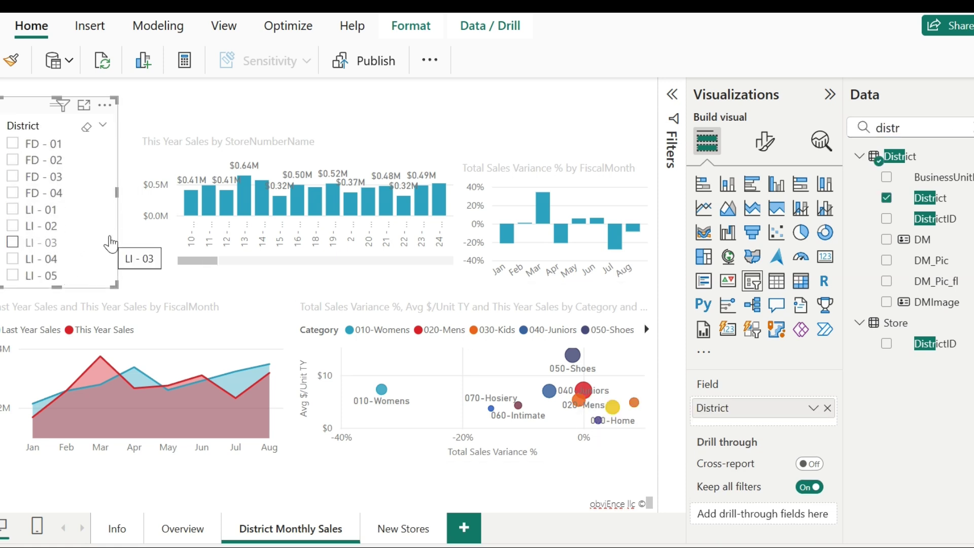
Filter the page with the slicer by district FD - 03 and switch the selection to LI - 01.
{"action": "left_click", "coordinate": [13, 176]}
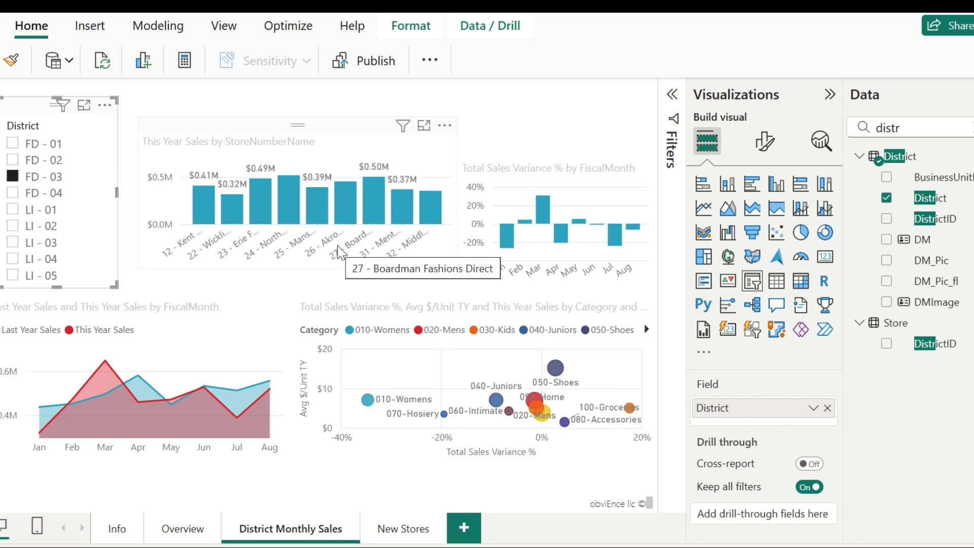
{"action": "left_click", "coordinate": [91, 210]}
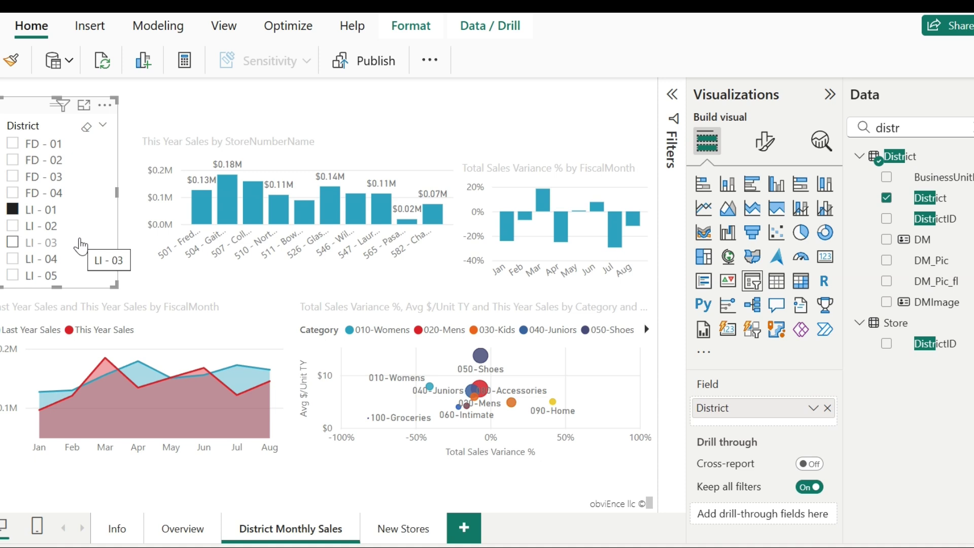
Change the District slicer's style to Tile and reshape it into a wide, low band with all districts in one row.
{"action": "left_click", "coordinate": [765, 143]}
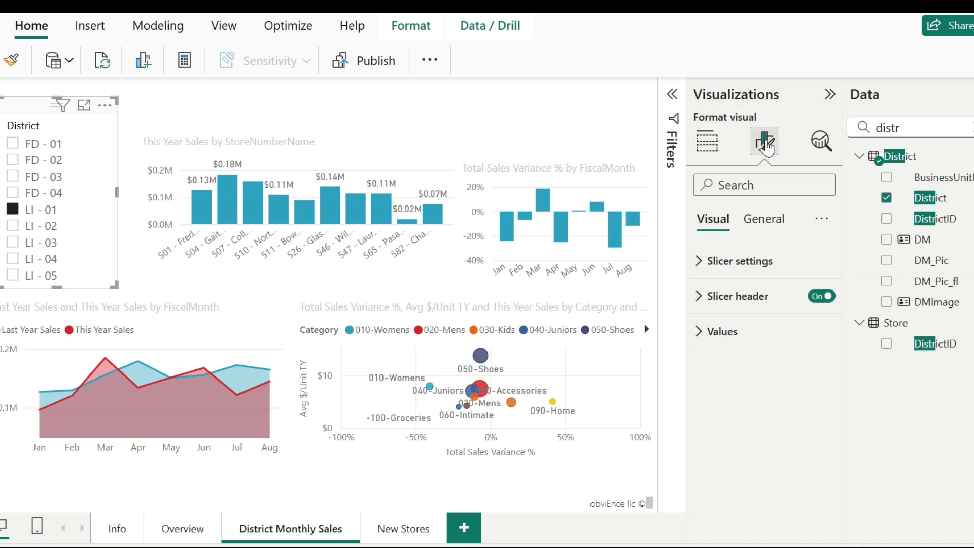
{"action": "left_click", "coordinate": [704, 264]}
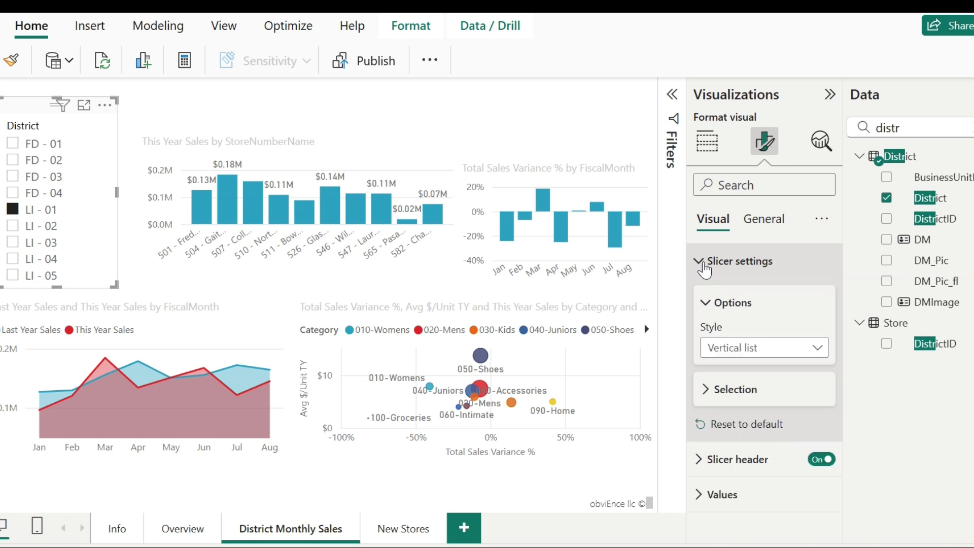
{"action": "left_click", "coordinate": [809, 353]}
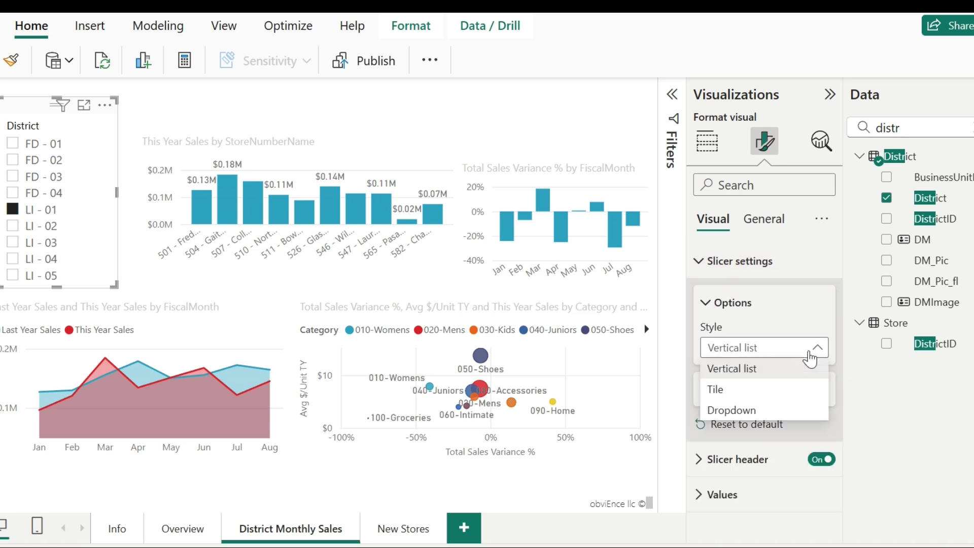
{"action": "left_click", "coordinate": [745, 394]}
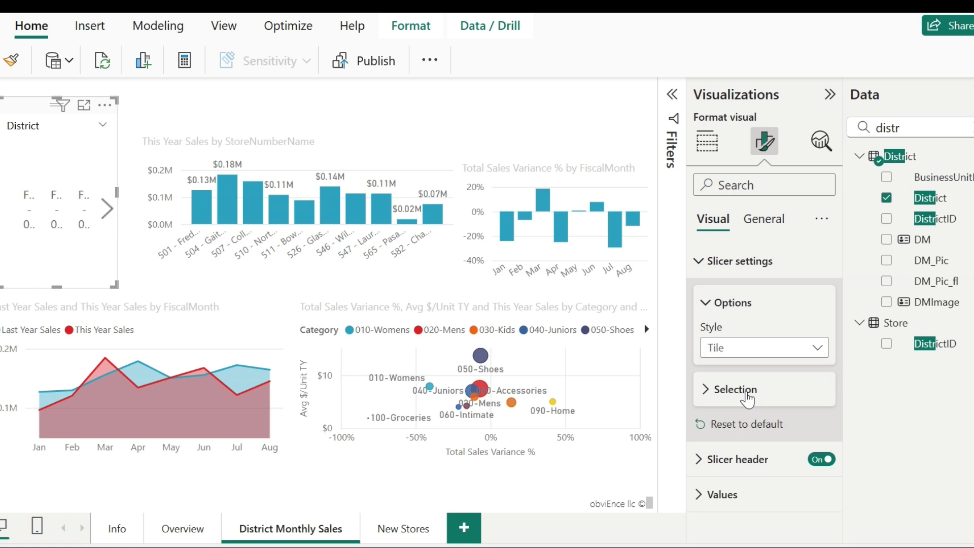
{"action": "left_click_drag", "start_coordinate": [516, 189], "coordinate": [569, 196]}
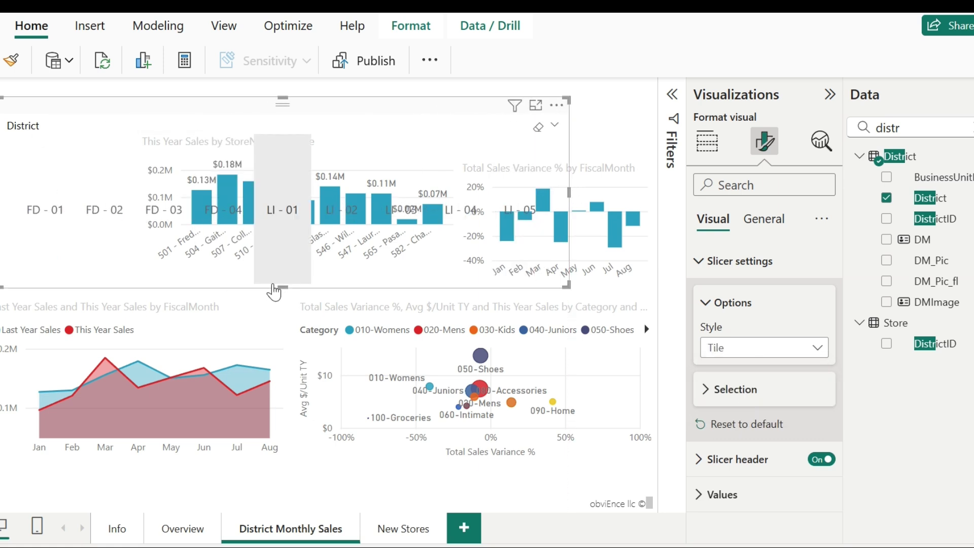
{"action": "left_click_drag", "start_coordinate": [282, 287], "coordinate": [303, 166]}
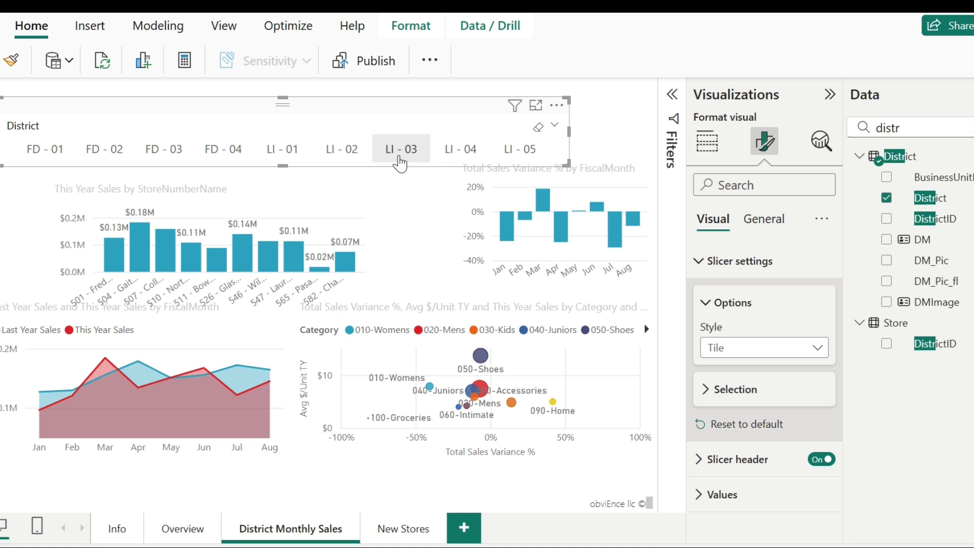
Set the District slicer's overall background color to light orange.
{"action": "left_click", "coordinate": [764, 219]}
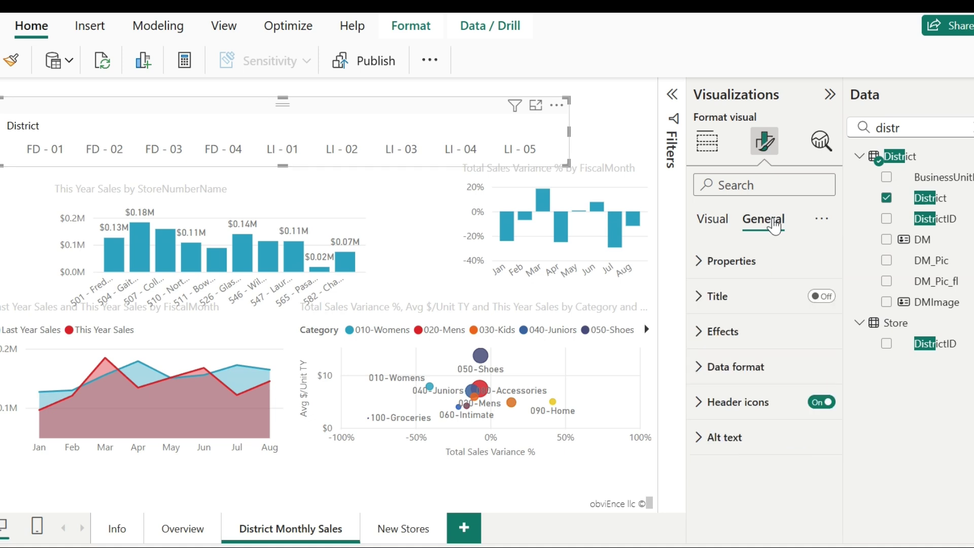
{"action": "left_click", "coordinate": [720, 331]}
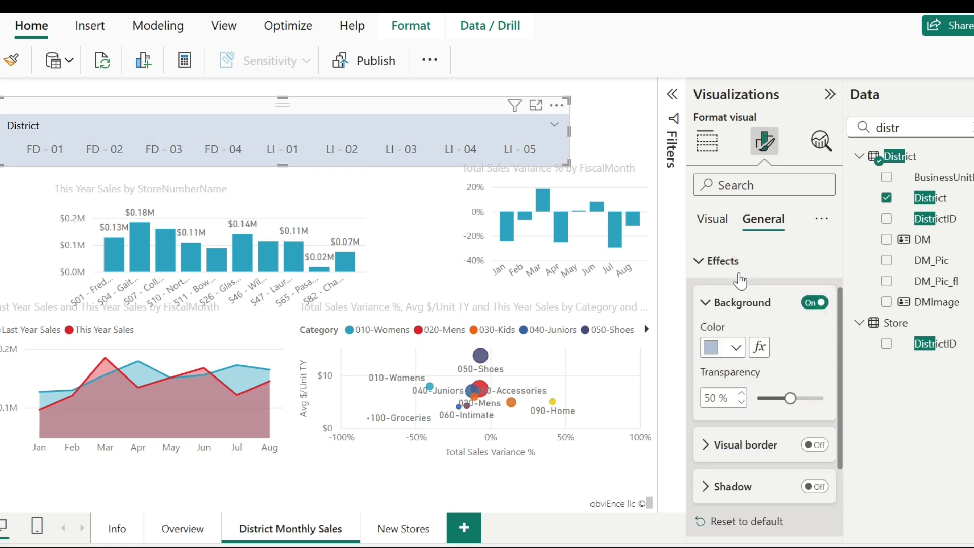
{"action": "left_click", "coordinate": [737, 349]}
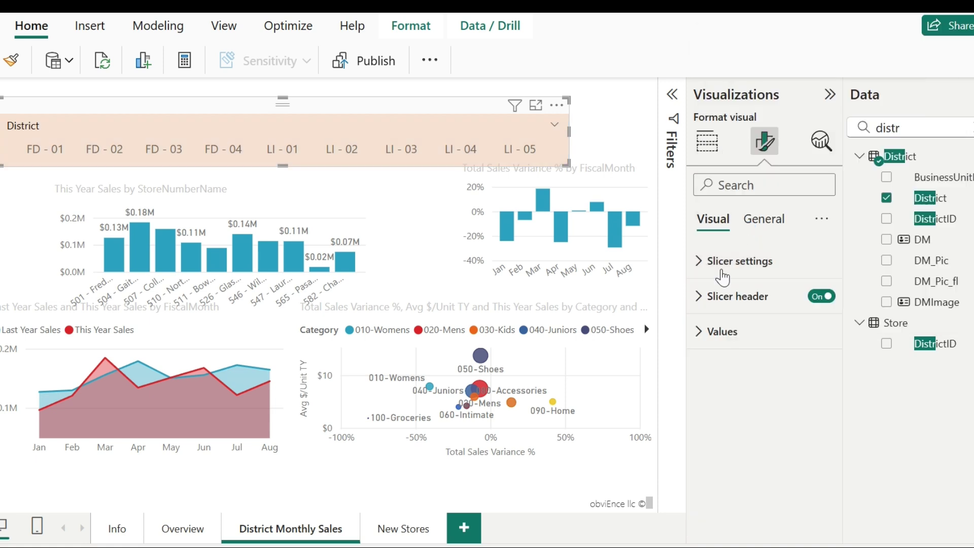
Add top, bottom, left and right borders to the slicer's value tiles.
{"action": "left_click", "coordinate": [701, 337]}
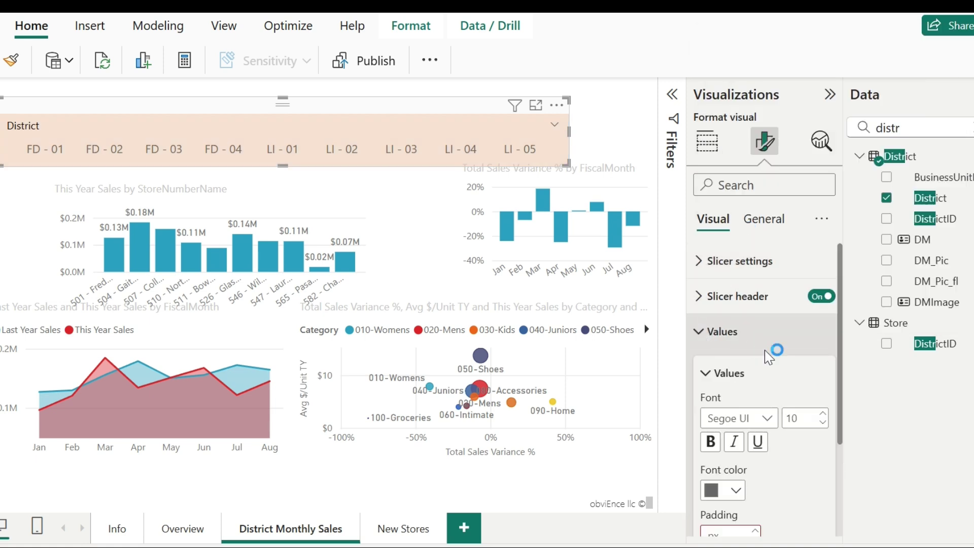
{"action": "scroll", "coordinate": [723, 363], "scroll_direction": "down", "scroll_amount": 5}
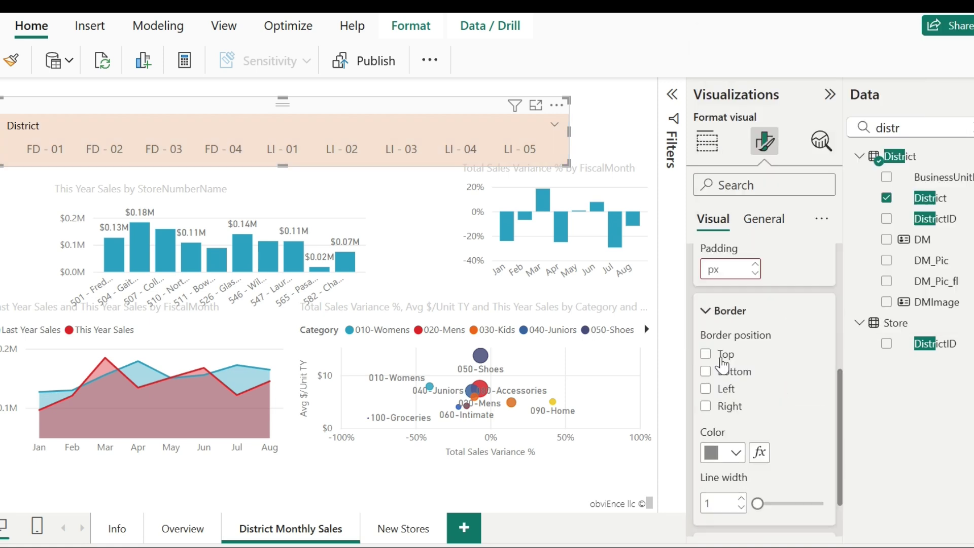
{"action": "left_click", "coordinate": [723, 360]}
{"action": "left_click", "coordinate": [722, 376]}
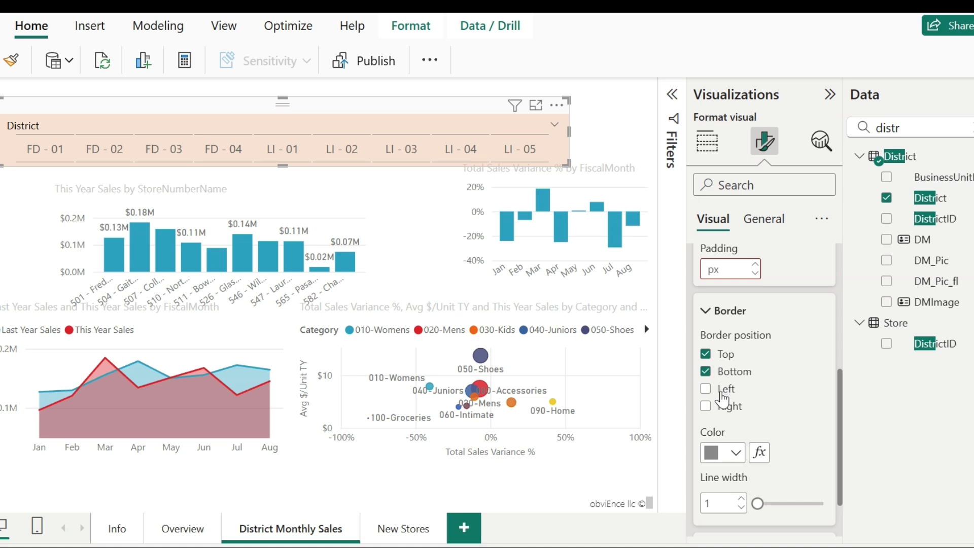
{"action": "left_click", "coordinate": [722, 389]}
{"action": "left_click", "coordinate": [721, 411]}
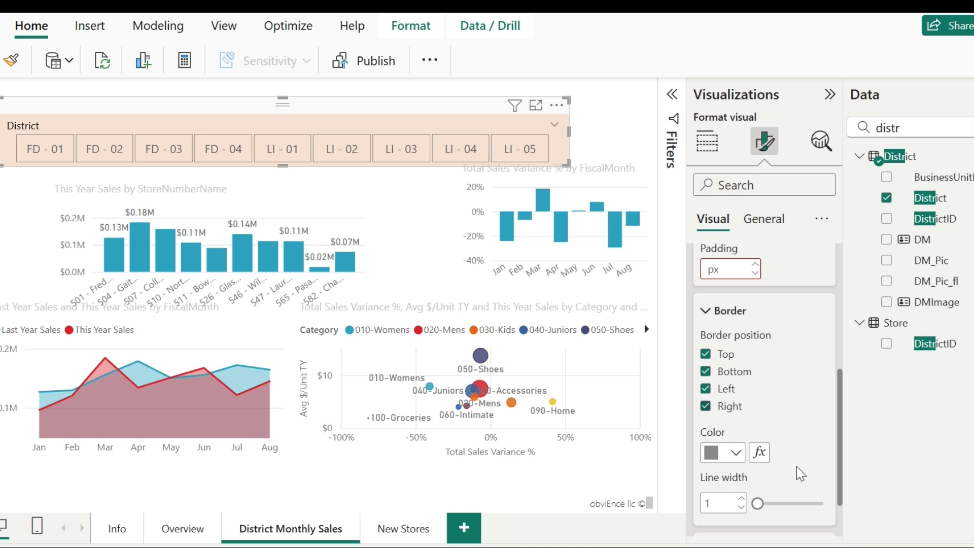
Set the background color of the slicer's value tiles to light gray.
{"action": "scroll", "coordinate": [842, 434], "scroll_direction": "down", "scroll_amount": 2}
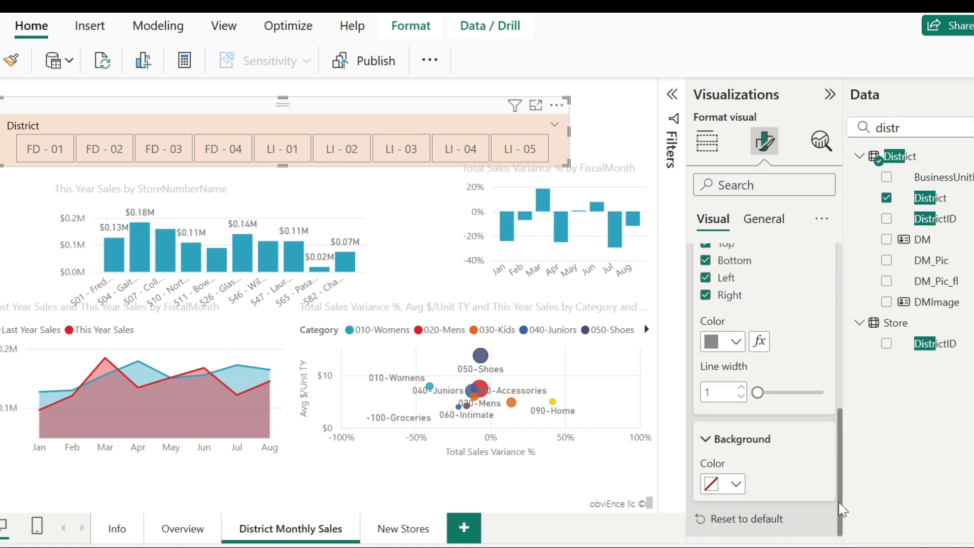
{"action": "left_click", "coordinate": [736, 485]}
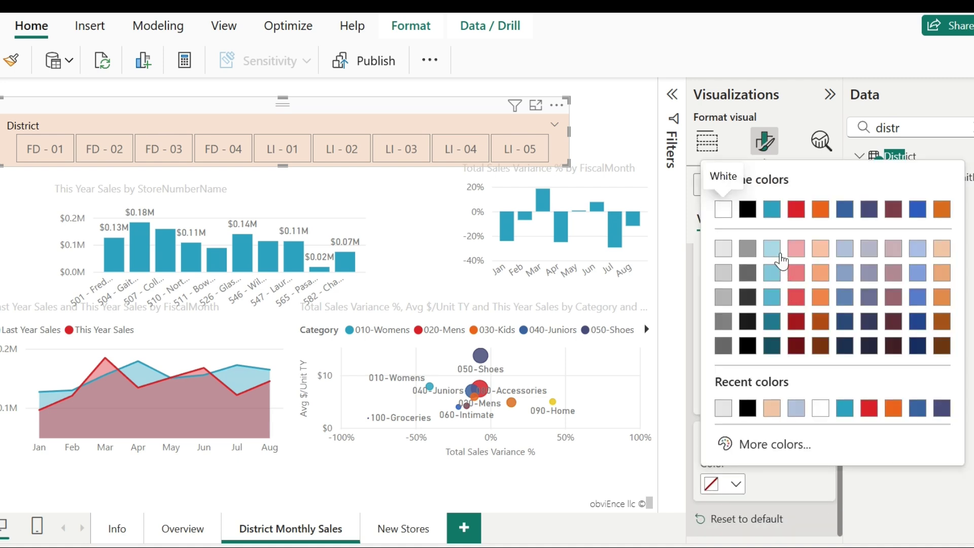
{"action": "left_click", "coordinate": [729, 251]}
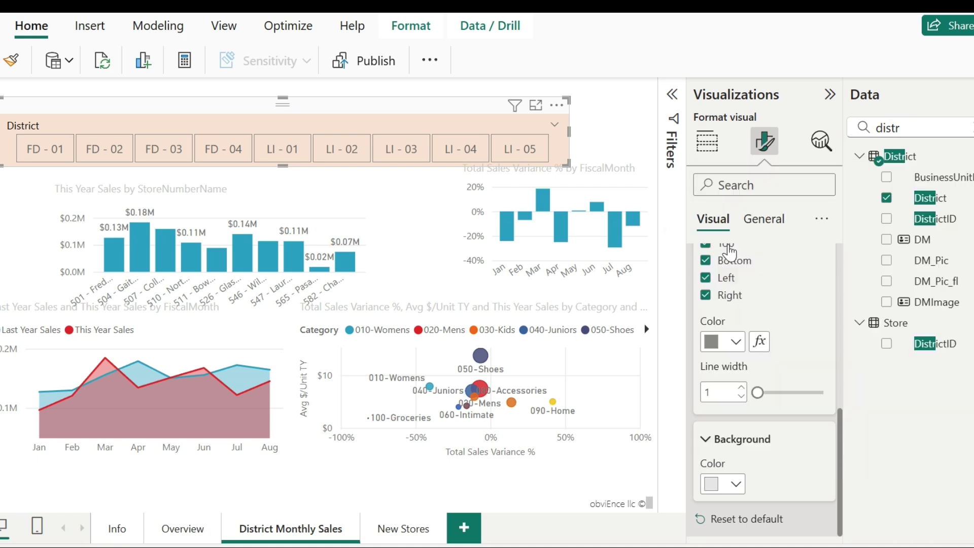
Clear the existing district selection and filter the page to FD - 04, LI - 01 and LI - 04 together.
{"action": "left_click", "coordinate": [111, 151]}
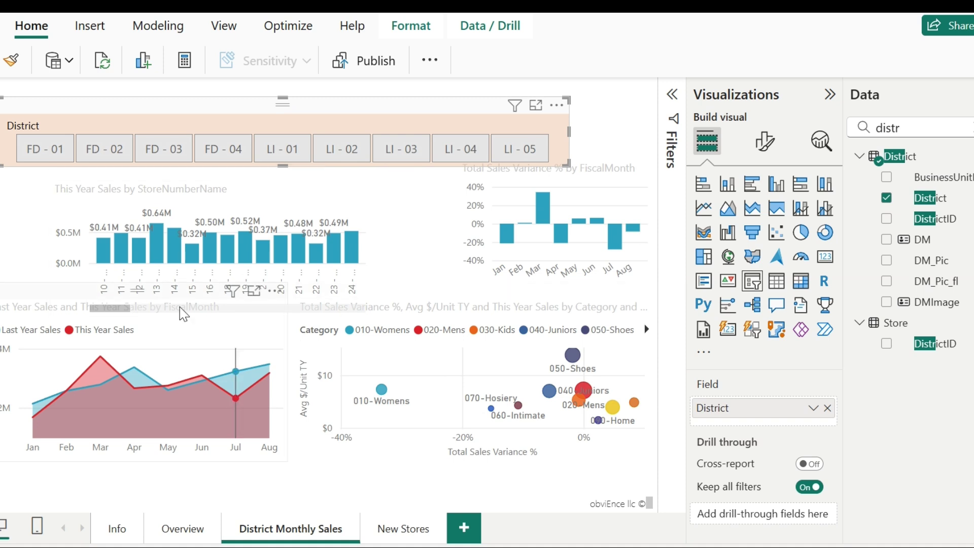
{"action": "left_click", "coordinate": [223, 150]}
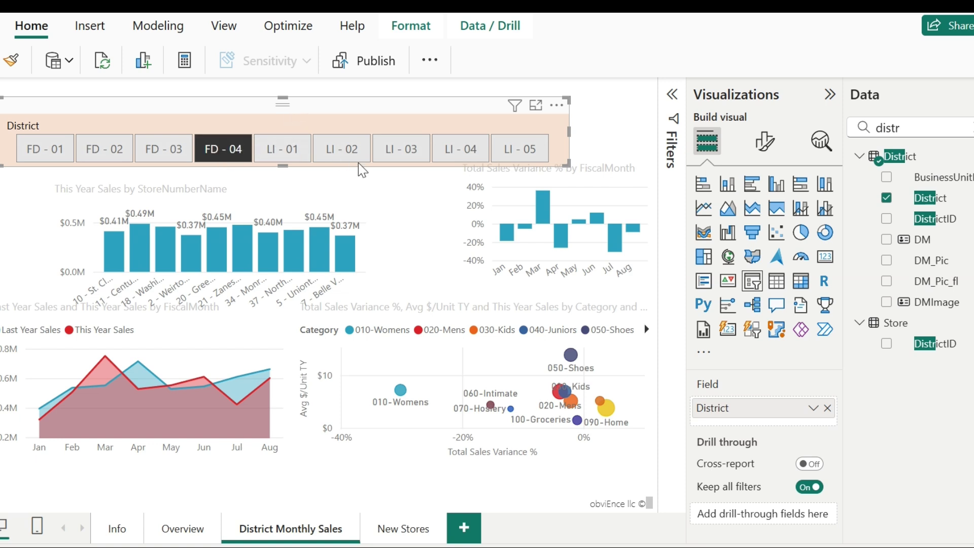
{"action": "left_click", "coordinate": [291, 158], "text": "ctrl"}
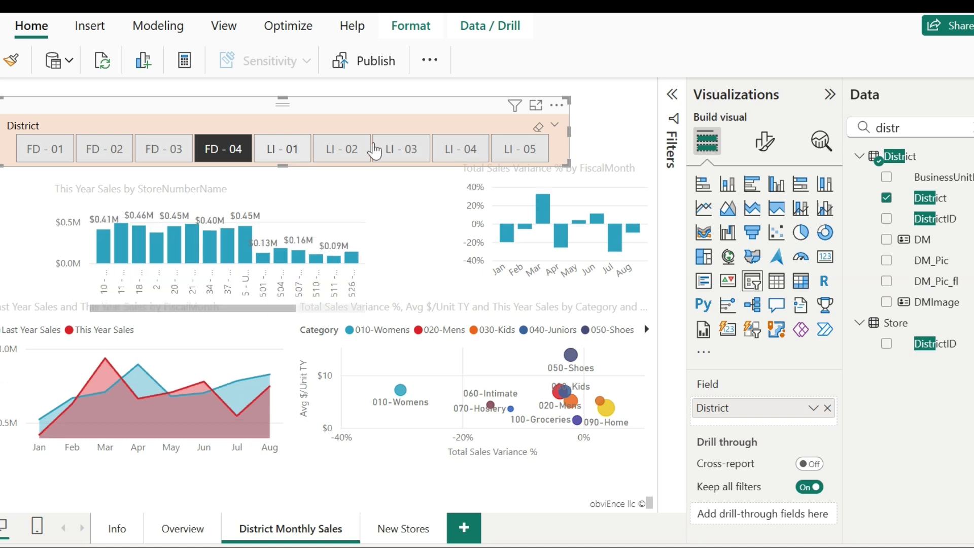
{"action": "left_click", "coordinate": [463, 158], "text": "ctrl"}
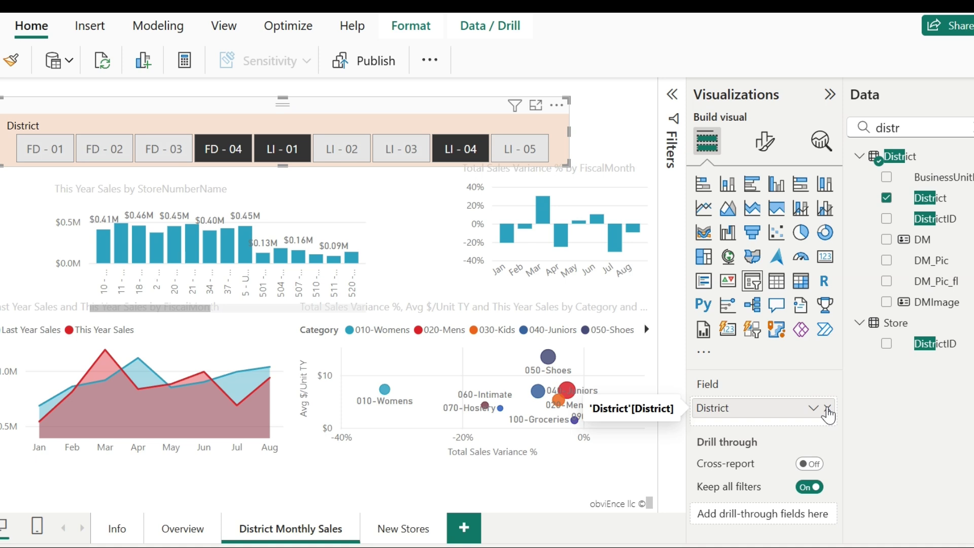
Remove the District field from the slicer, search the data fields for "storenu", and use StoreNumber instead.
{"action": "left_click", "coordinate": [827, 408]}
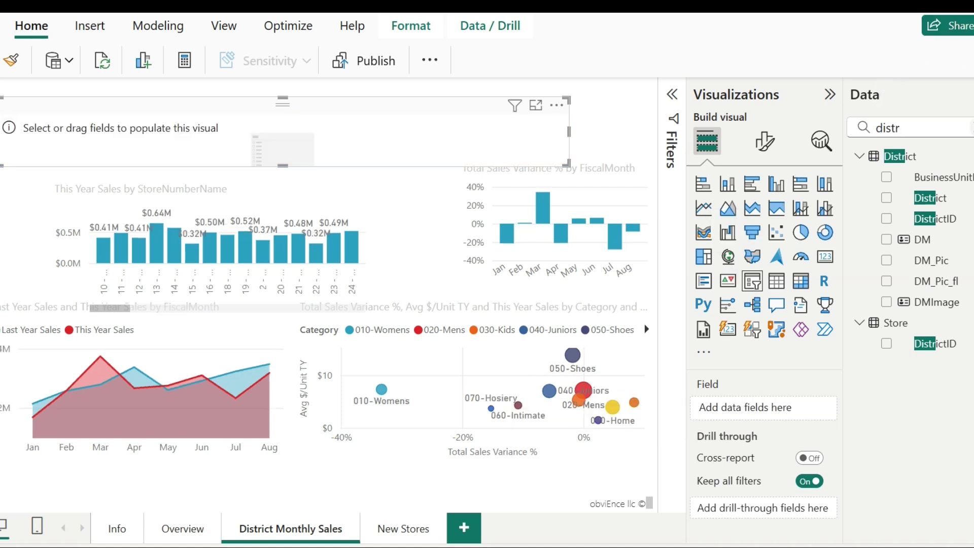
{"action": "double_click", "coordinate": [908, 128]}
{"action": "type", "text": "storenu"}
{"action": "left_click", "coordinate": [886, 177]}
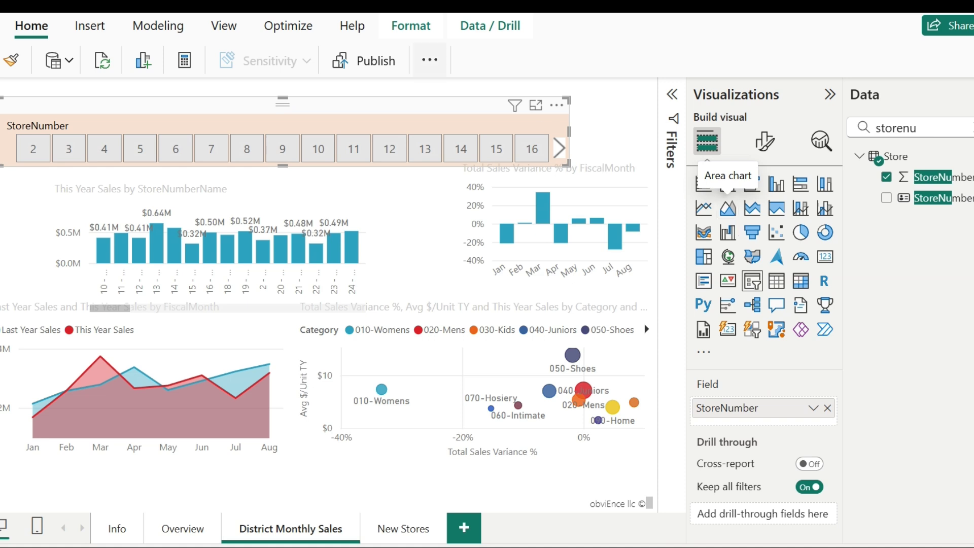
Change the StoreNumber slicer's style to Between and raise the start of its range to 131.
{"action": "left_click", "coordinate": [764, 141]}
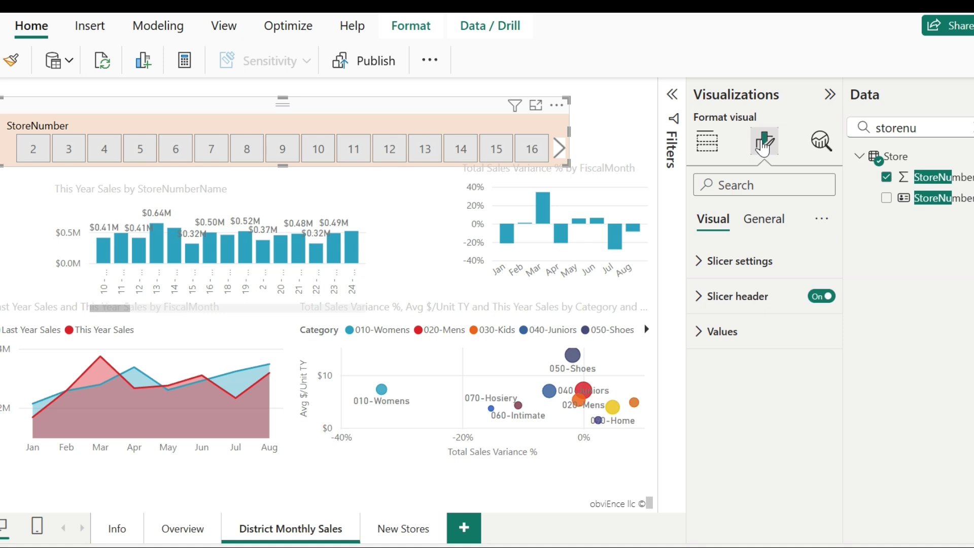
{"action": "left_click", "coordinate": [735, 272]}
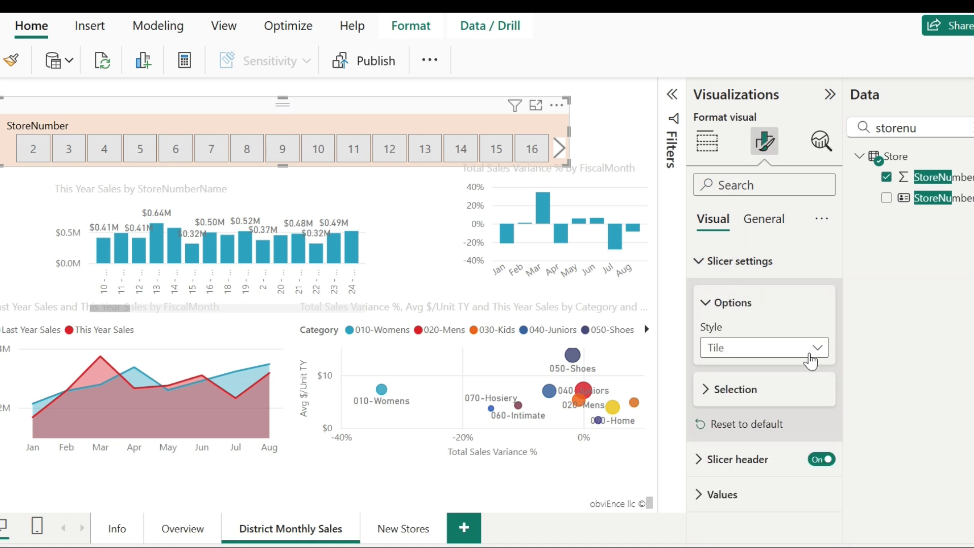
{"action": "left_click", "coordinate": [810, 362]}
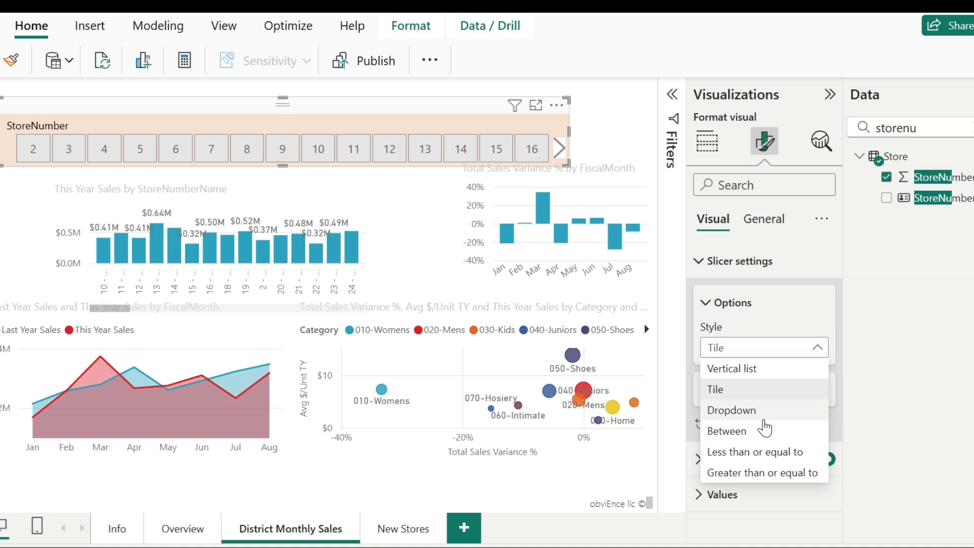
{"action": "left_click", "coordinate": [756, 432]}
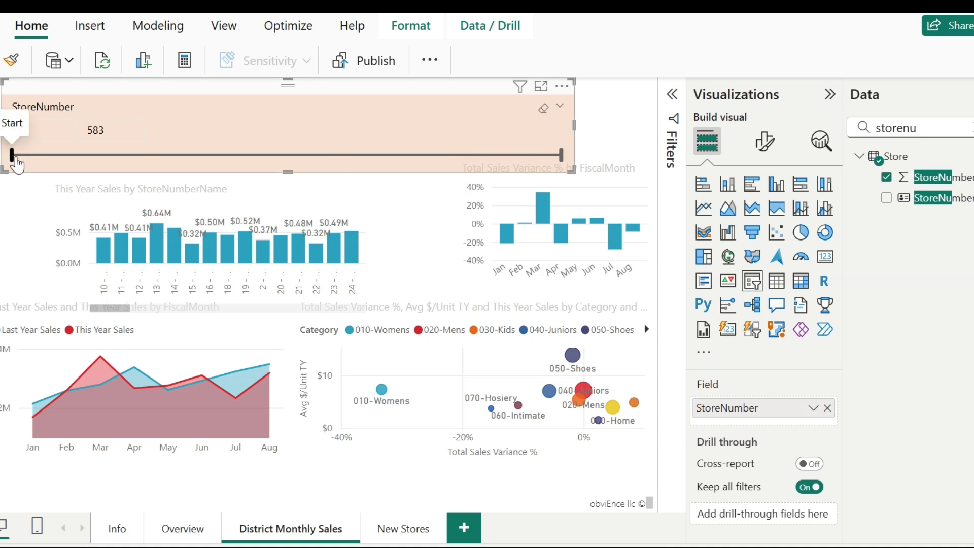
{"action": "left_click_drag", "start_coordinate": [13, 160], "coordinate": [133, 160]}
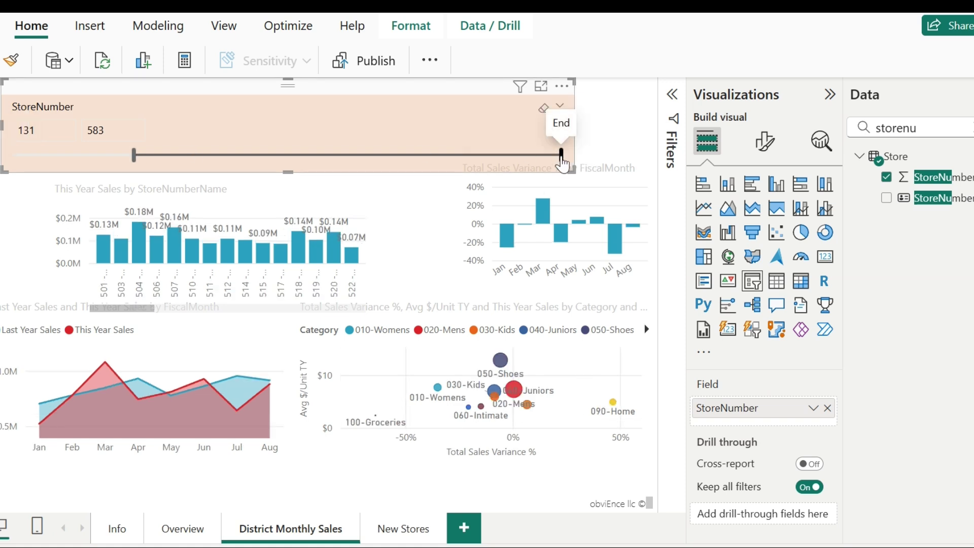
Lower the end of the StoreNumber range to 383, restore it to 583, and set the start of the range to 150.
{"action": "left_click_drag", "start_coordinate": [561, 155], "coordinate": [373, 155]}
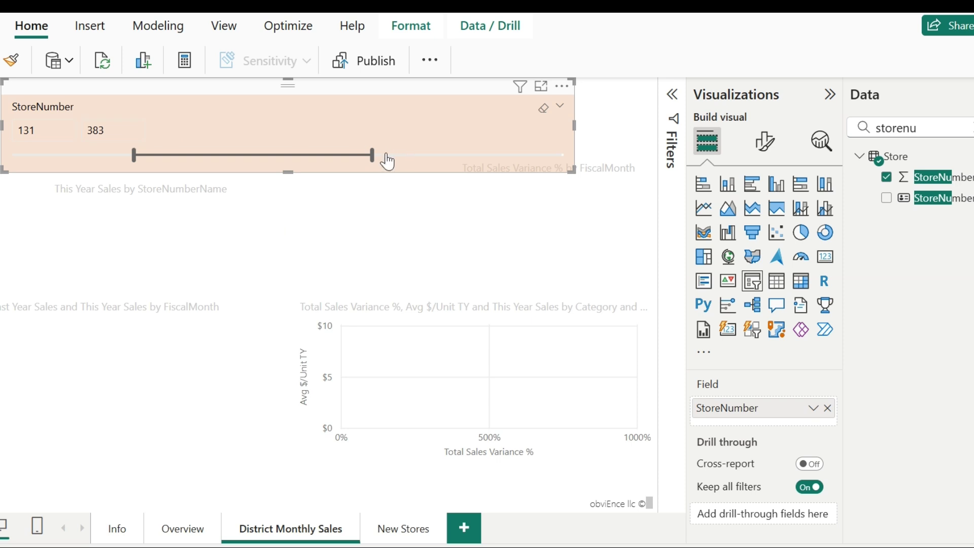
{"action": "left_click_drag", "start_coordinate": [371, 156], "coordinate": [583, 162]}
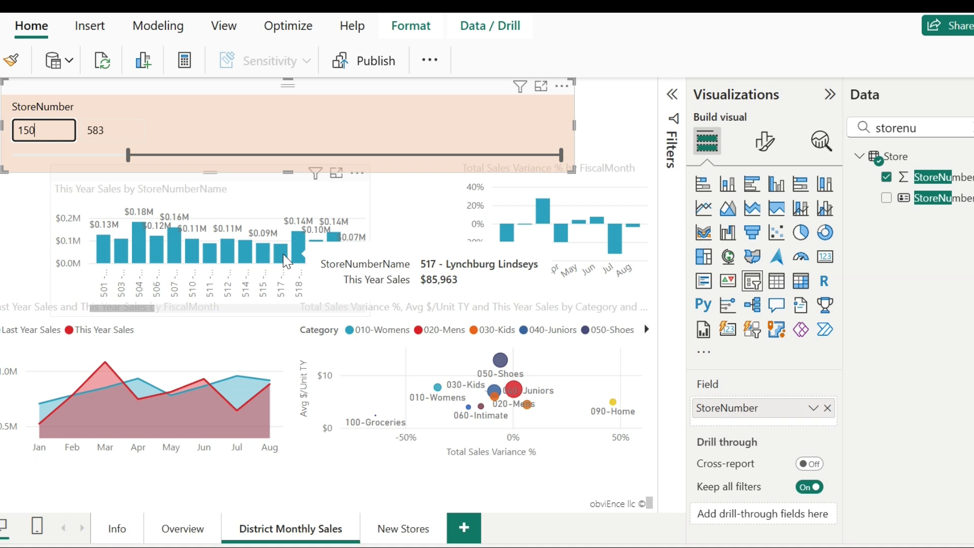
{"action": "key", "text": "Return"}
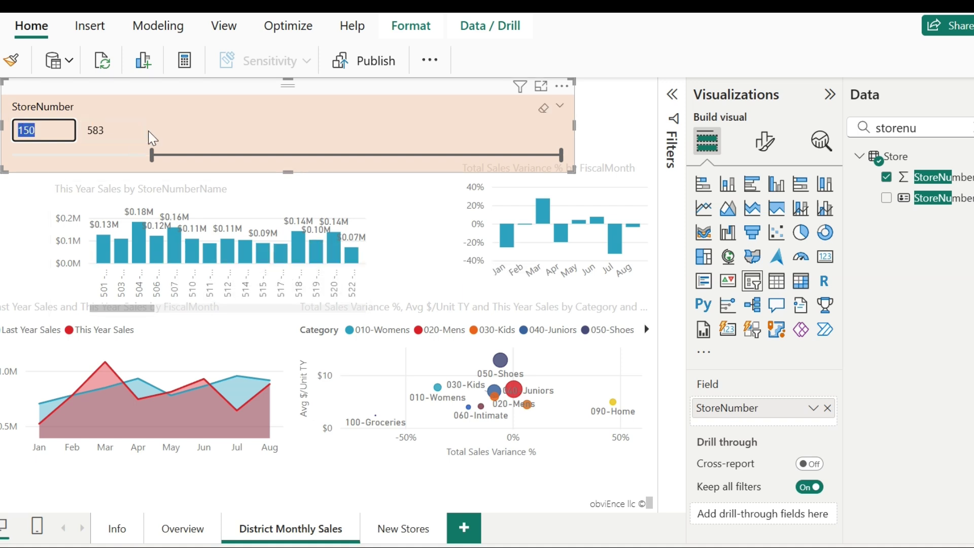
Change the StoreNumber slicer's style to Less than or equal to and lower its upper limit to 489.
{"action": "left_click", "coordinate": [764, 141]}
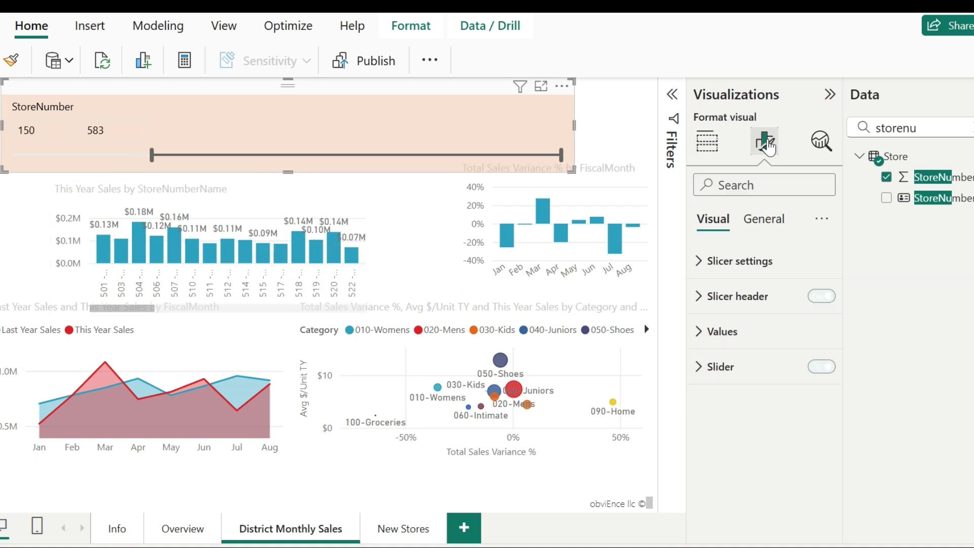
{"action": "left_click", "coordinate": [732, 274]}
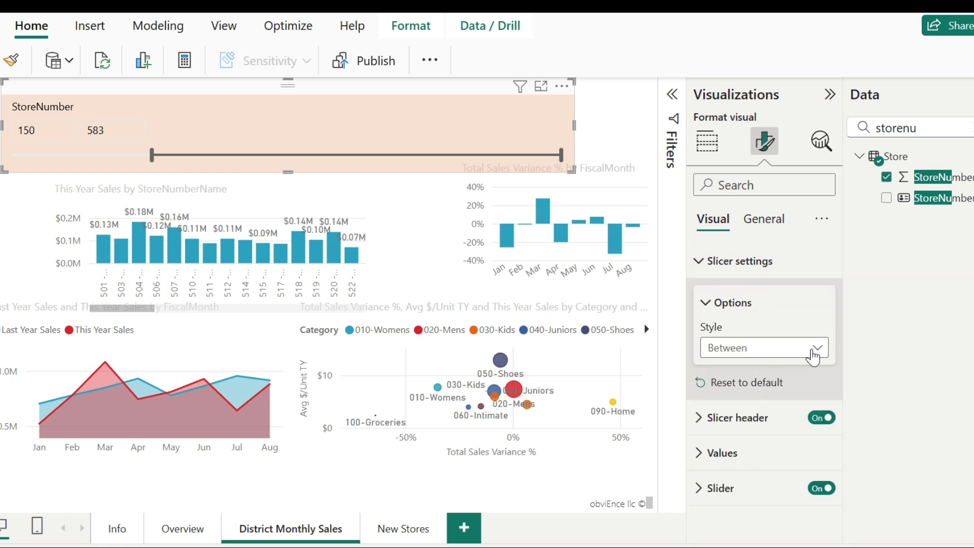
{"action": "left_click", "coordinate": [812, 355]}
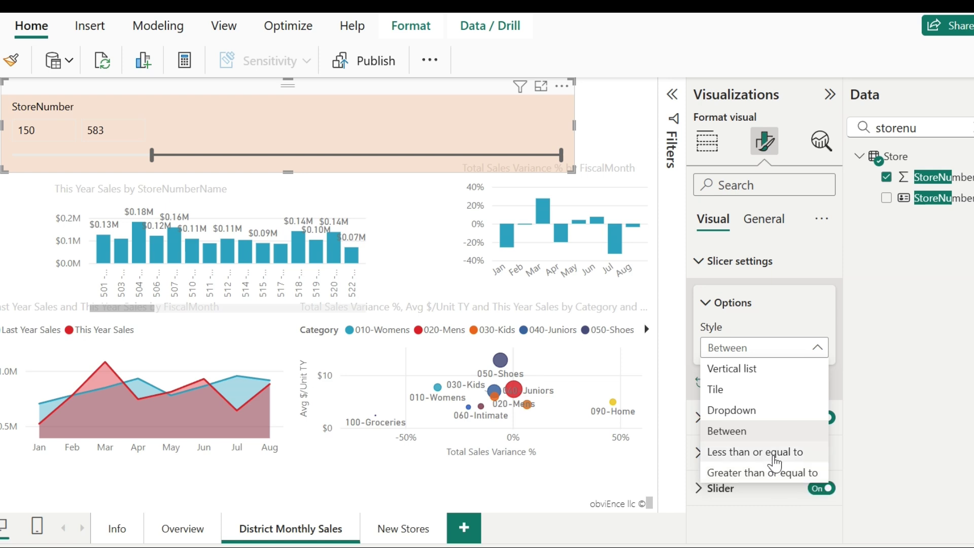
{"action": "left_click", "coordinate": [766, 452]}
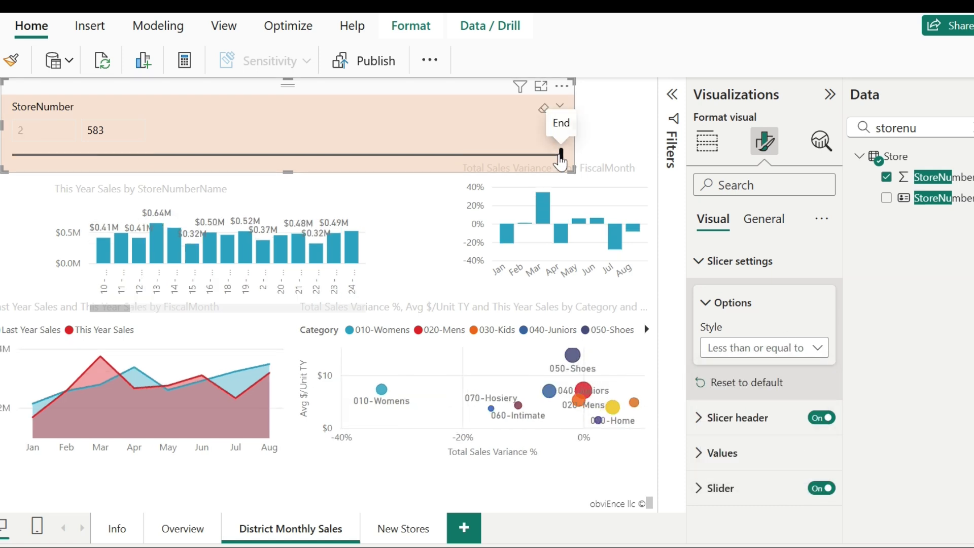
{"action": "left_click_drag", "start_coordinate": [560, 155], "coordinate": [472, 154]}
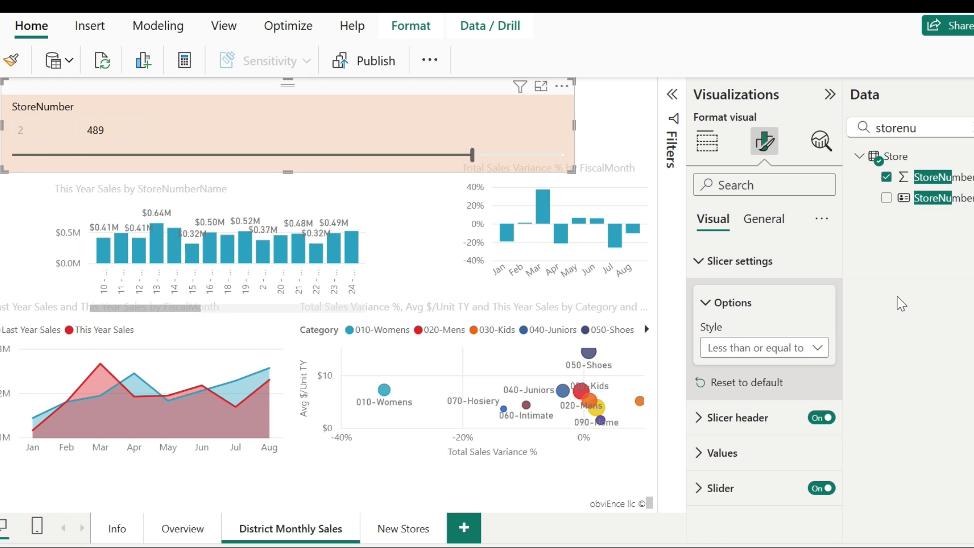
Change the StoreNumber slicer's style to Greater than or equal to and lower its starting value to 300.
{"action": "left_click", "coordinate": [814, 348]}
{"action": "left_click", "coordinate": [768, 386]}
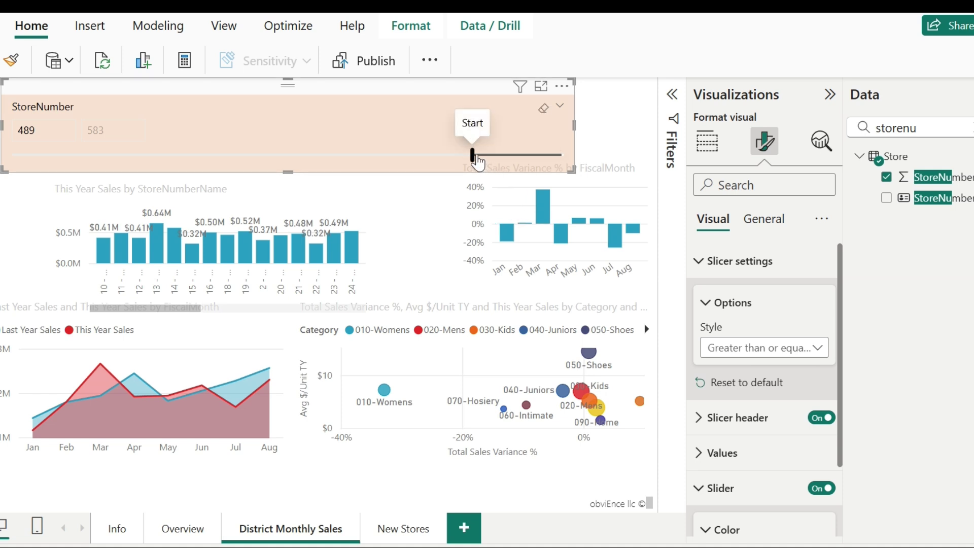
{"action": "left_click_drag", "start_coordinate": [477, 162], "coordinate": [299, 158]}
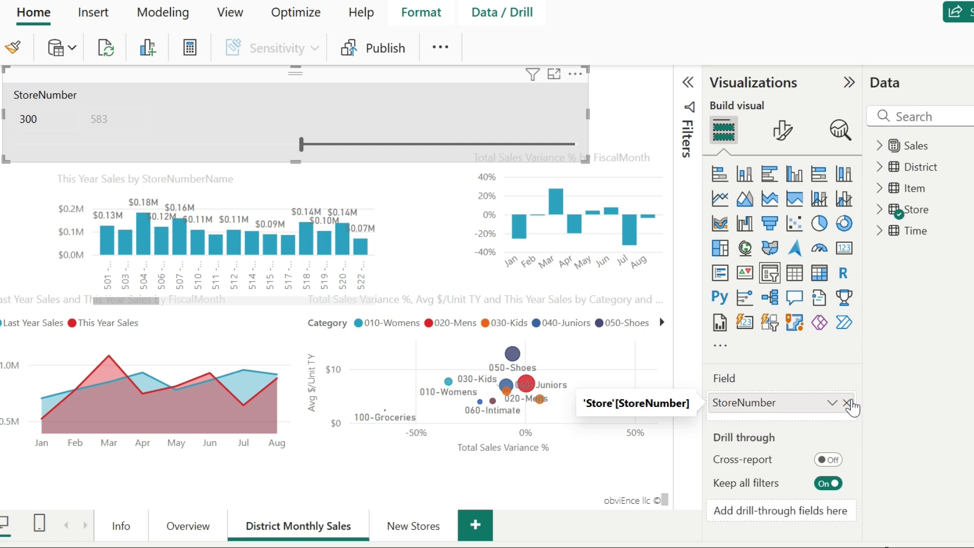
Replace StoreNumber in the slicer with OpenDate, searching the data fields for "ope", and move its start date to 22-03-2013.
{"action": "left_click", "coordinate": [847, 403]}
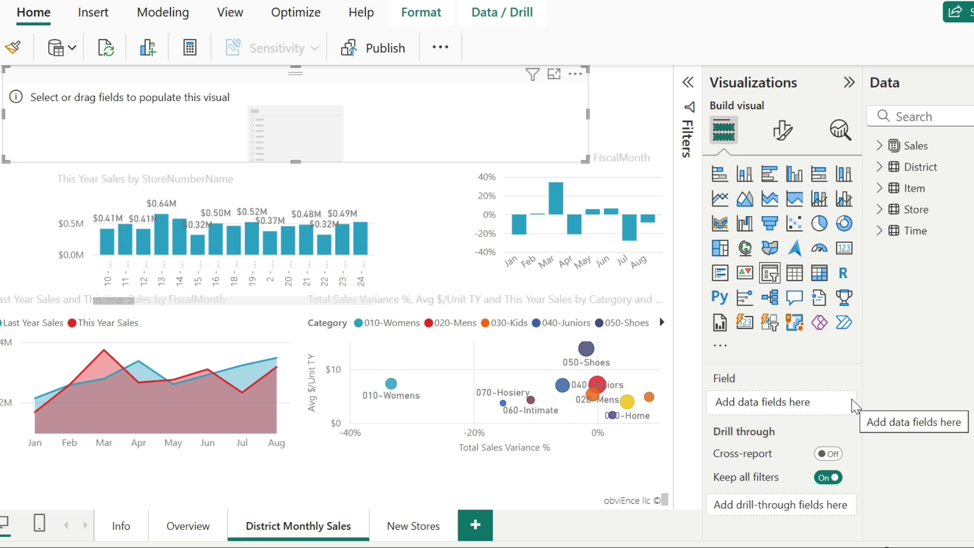
{"action": "type", "text": "ope"}
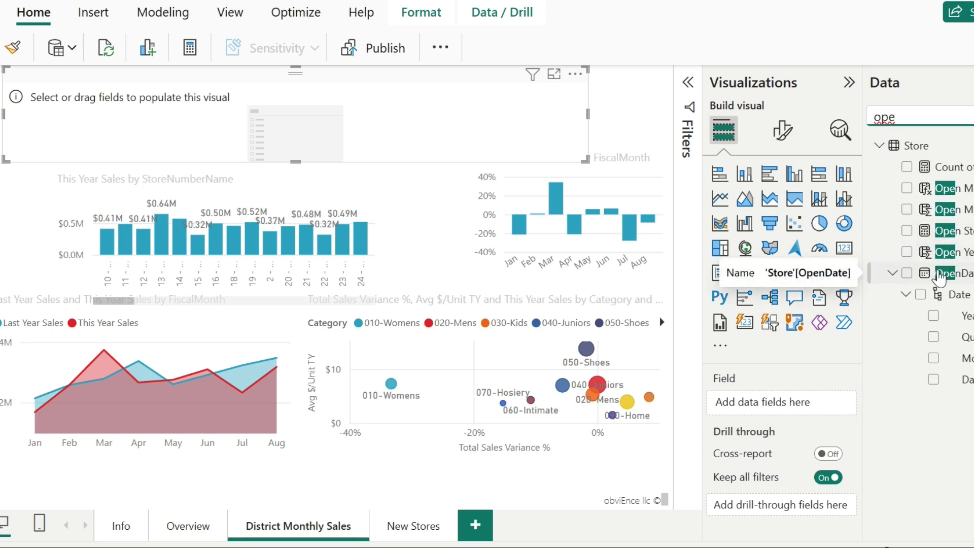
{"action": "left_click_drag", "start_coordinate": [940, 278], "coordinate": [811, 406]}
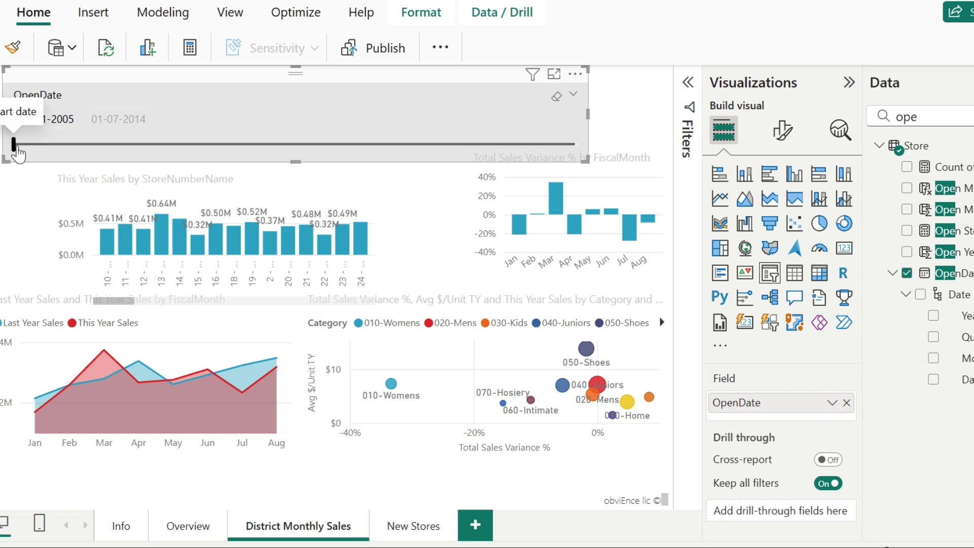
{"action": "left_click_drag", "start_coordinate": [15, 147], "coordinate": [502, 173]}
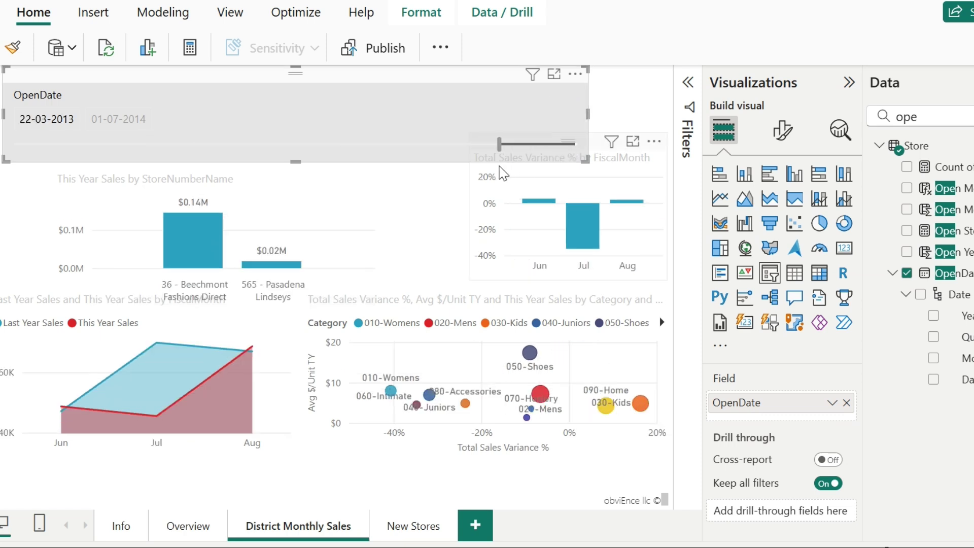
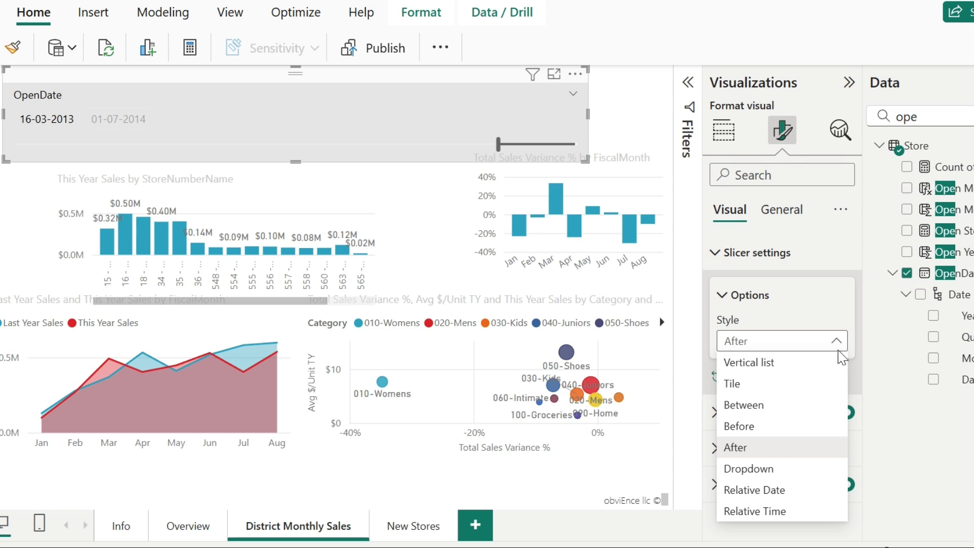
Change the OpenDate slicer's style to Relative Date and filter the page to the last 10 Years.
{"action": "left_click", "coordinate": [800, 492]}
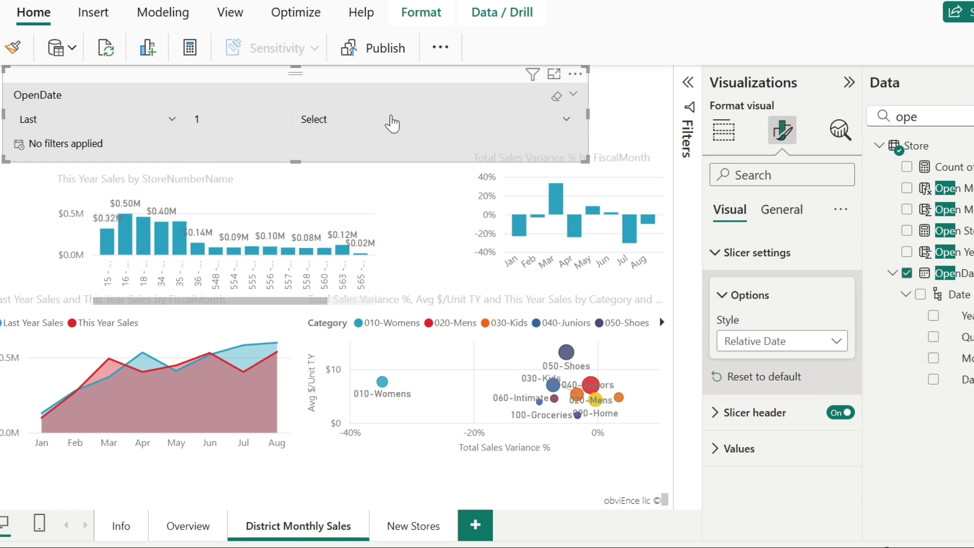
{"action": "left_click", "coordinate": [147, 127]}
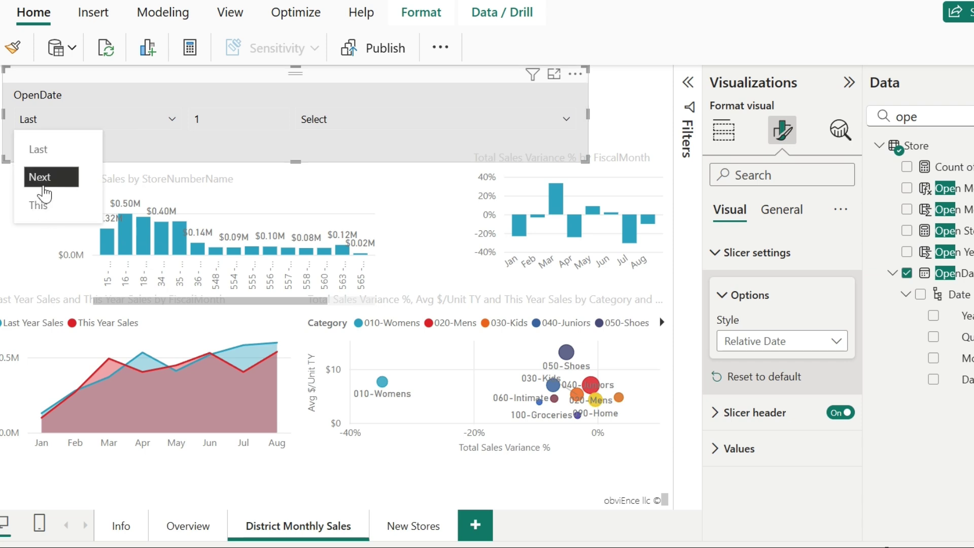
{"action": "left_click", "coordinate": [44, 150]}
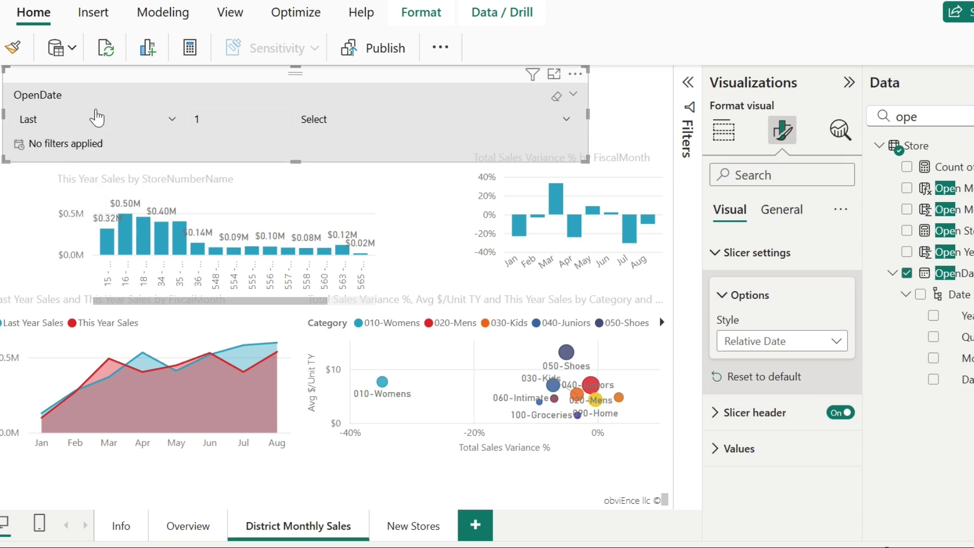
{"action": "left_click", "coordinate": [117, 123]}
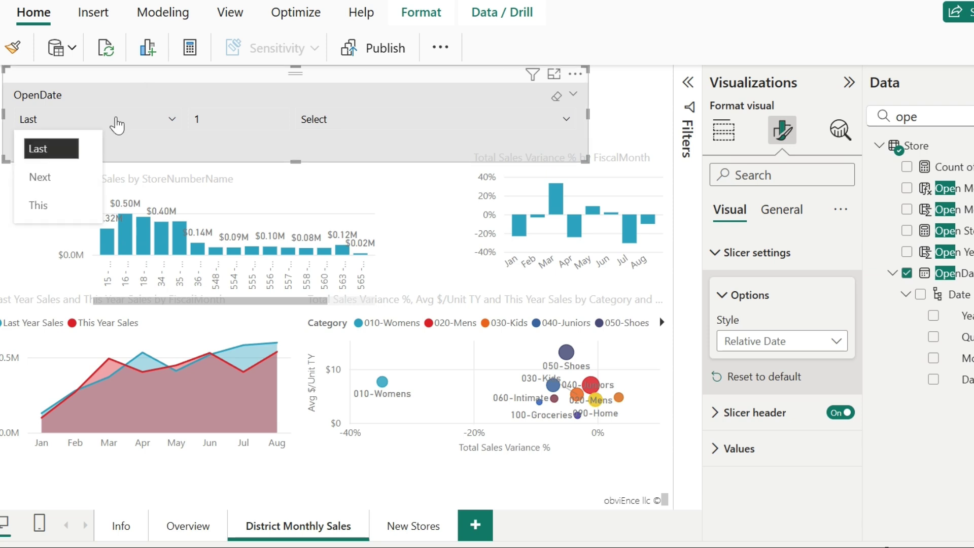
{"action": "left_click", "coordinate": [41, 152]}
{"action": "left_click", "coordinate": [229, 115]}
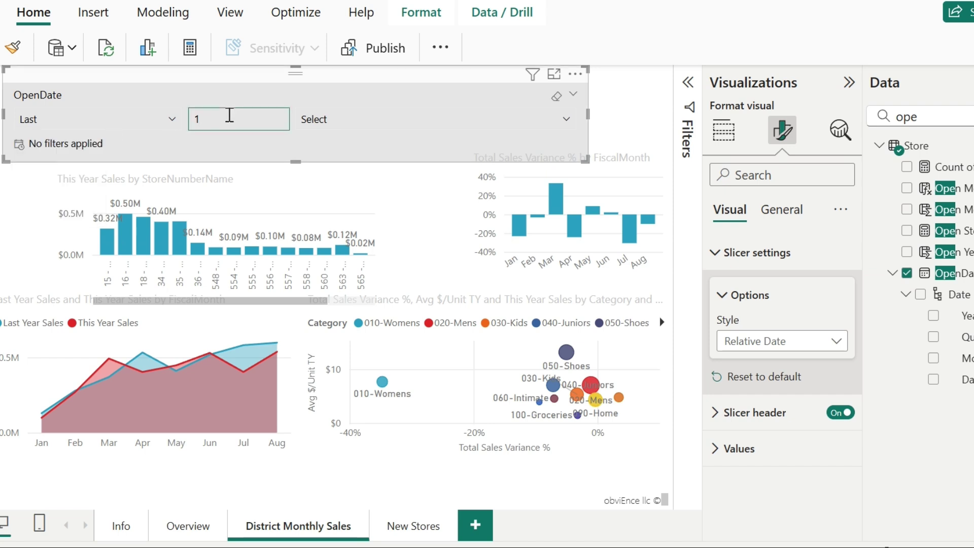
{"action": "type", "text": "0"}
{"action": "left_click", "coordinate": [388, 121]}
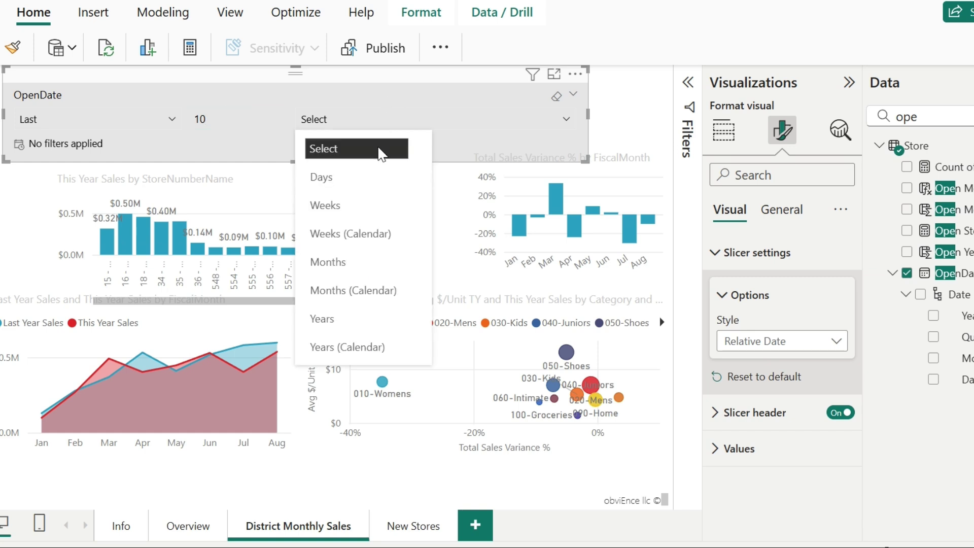
{"action": "left_click", "coordinate": [367, 327]}
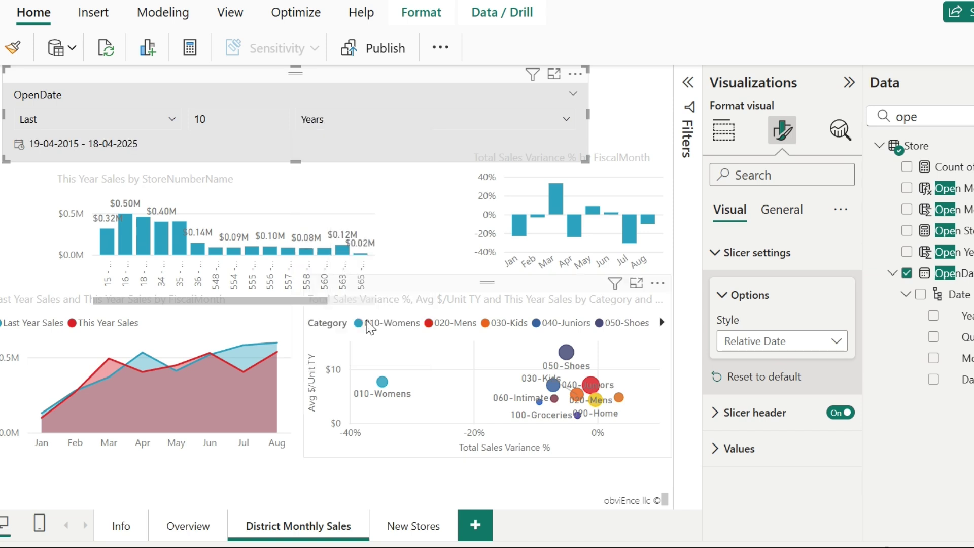
Change the relative date period's unit to Years (Calendar) and its length to 20.
{"action": "key", "text": "Down"}
{"action": "left_click", "coordinate": [271, 122]}
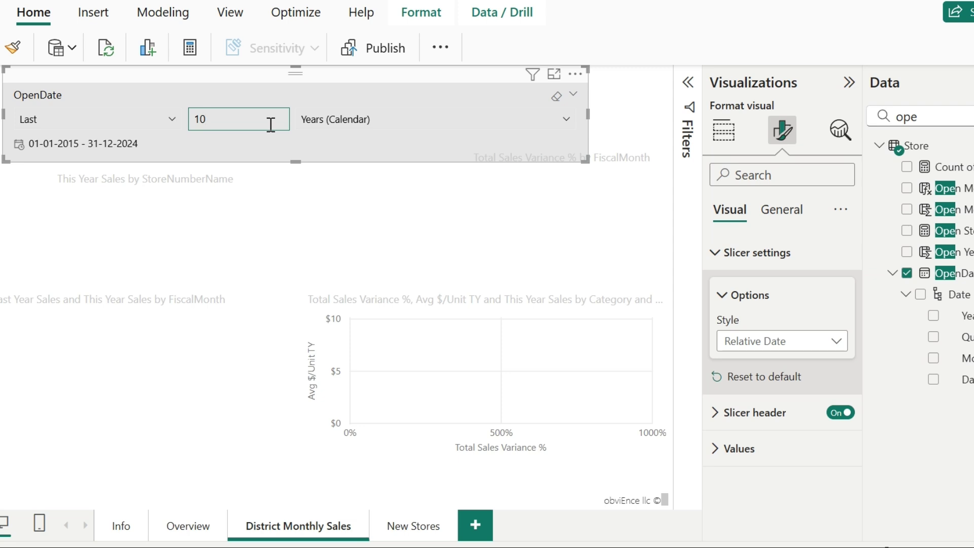
{"action": "key", "text": "BackSpace"}
{"action": "key", "text": "BackSpace"}
{"action": "type", "text": "20"}
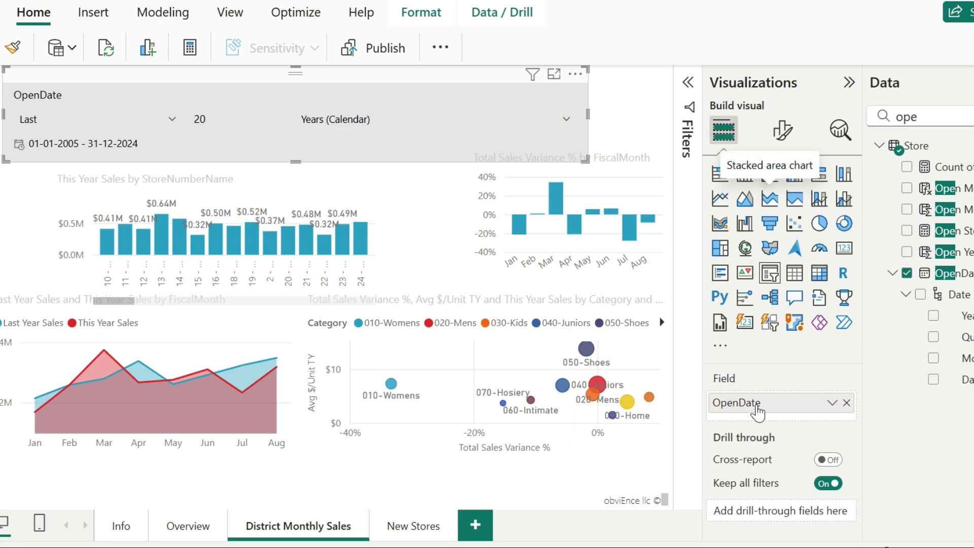
Change the OpenDate slicer's style from Relative Date to Relative Time.
{"action": "left_click", "coordinate": [784, 141]}
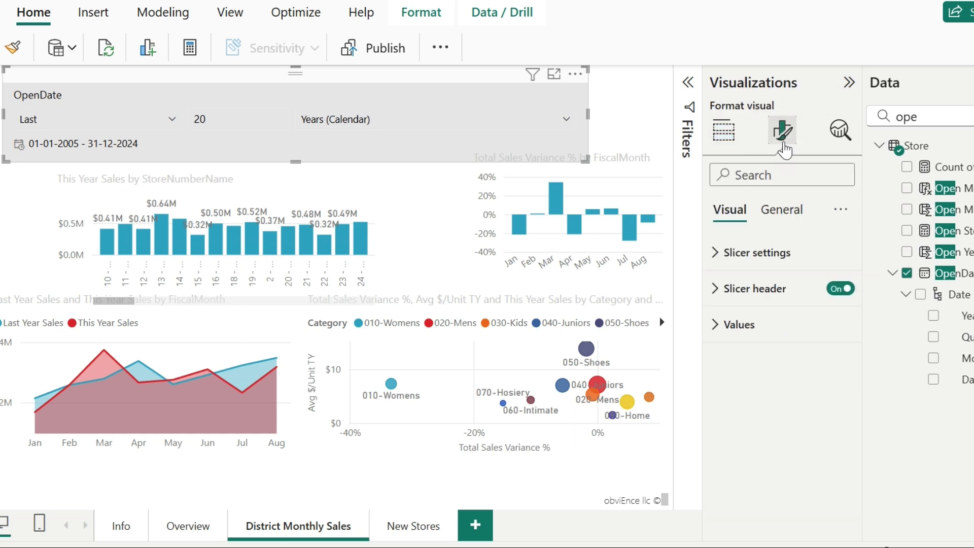
{"action": "left_click", "coordinate": [756, 262]}
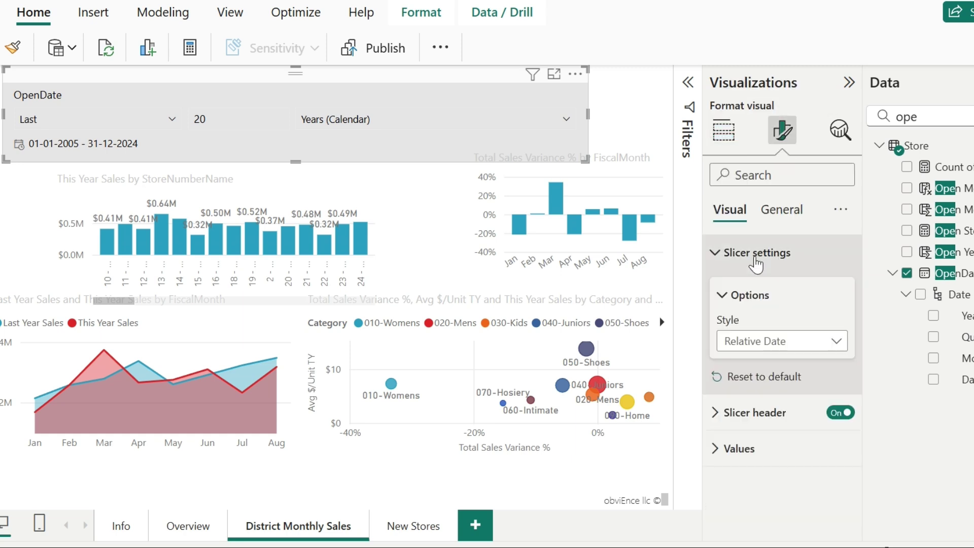
{"action": "left_click", "coordinate": [807, 341]}
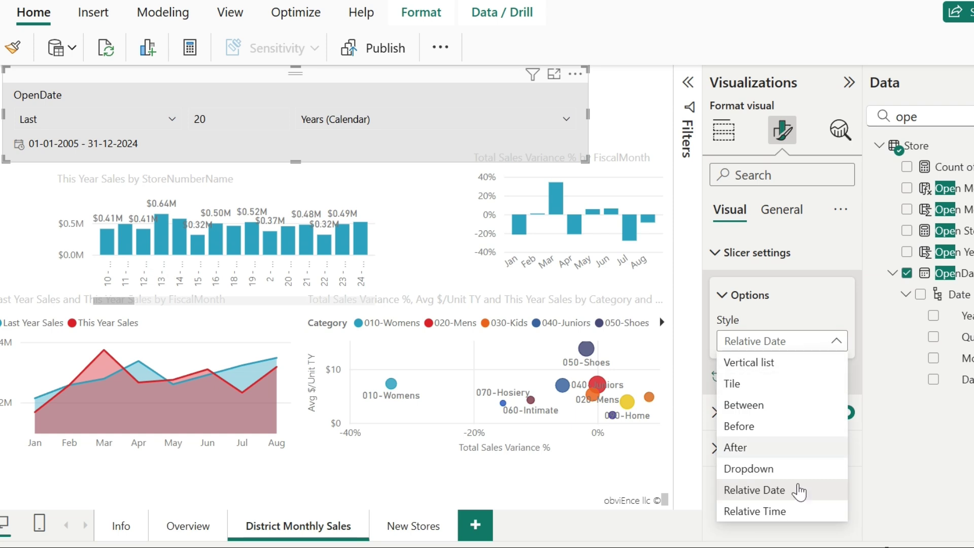
{"action": "left_click", "coordinate": [784, 512]}
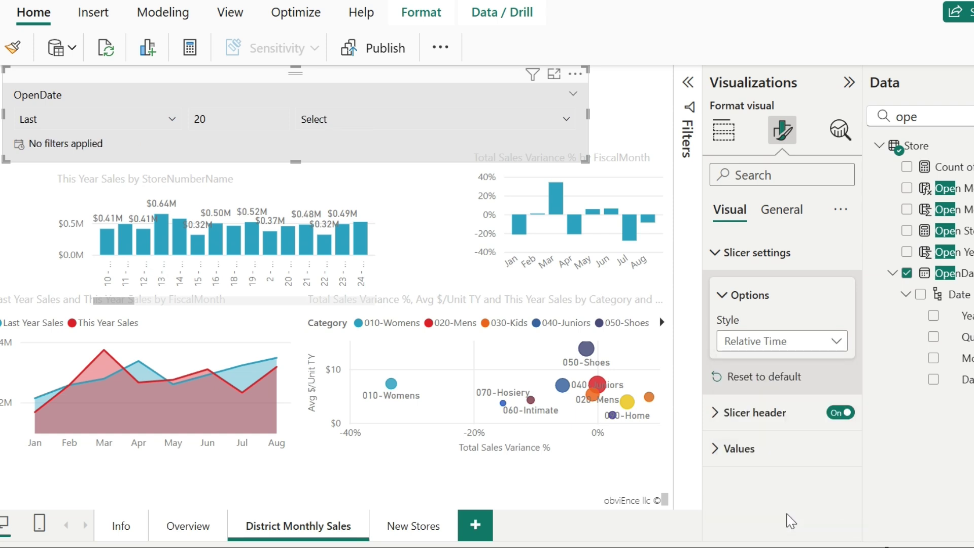
Set the relative time filter to the last 100 Hours.
{"action": "left_click", "coordinate": [359, 124]}
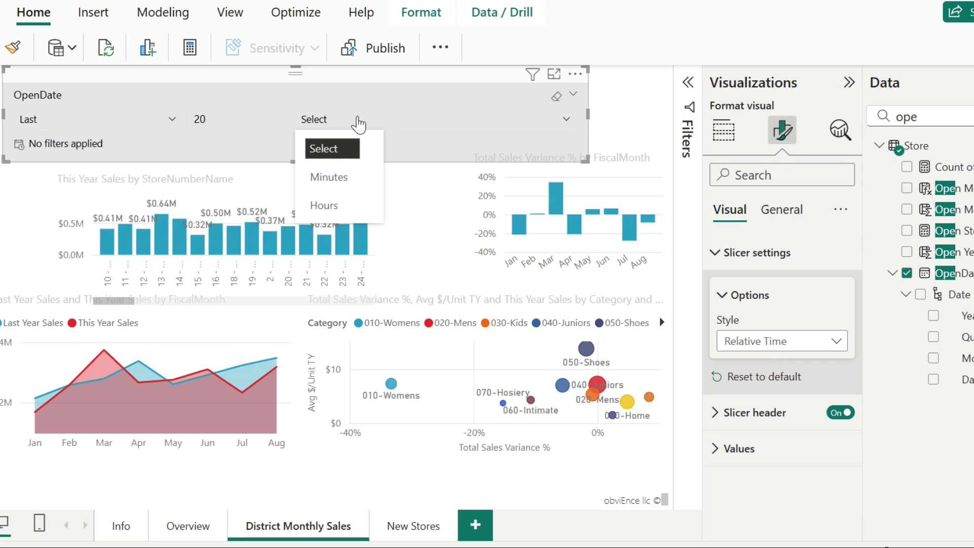
{"action": "left_click", "coordinate": [114, 123]}
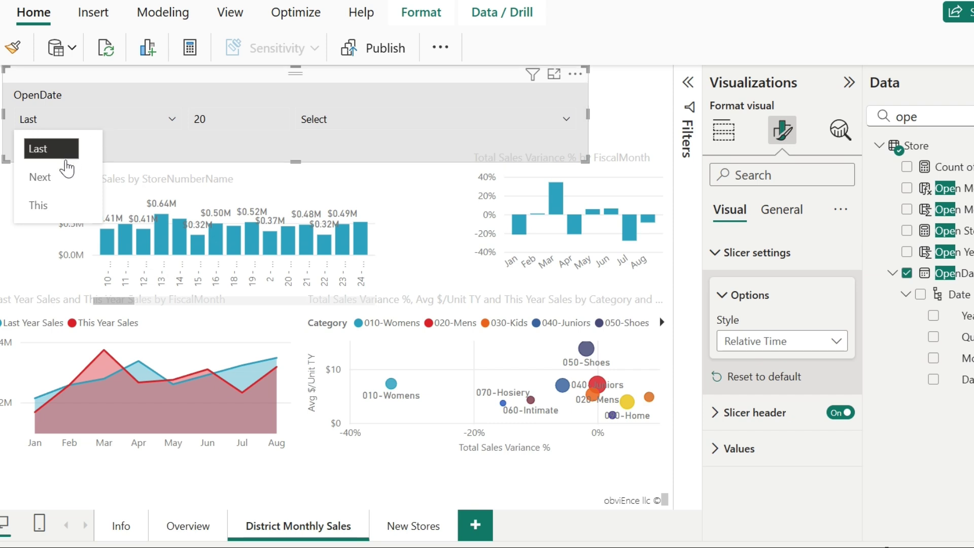
{"action": "left_click", "coordinate": [228, 118]}
{"action": "key", "text": "BackSpace"}
{"action": "key", "text": "BackSpace"}
{"action": "type", "text": "100"}
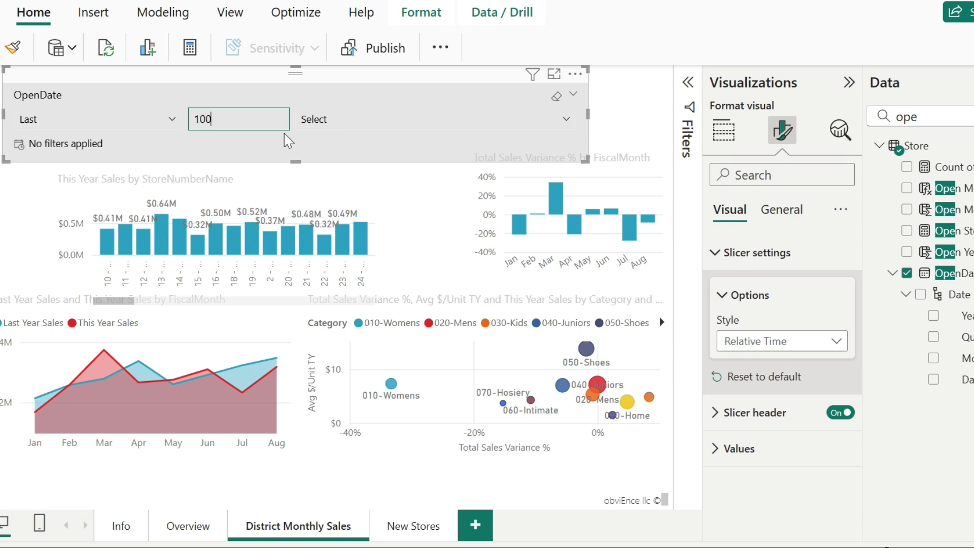
{"action": "left_click", "coordinate": [360, 123]}
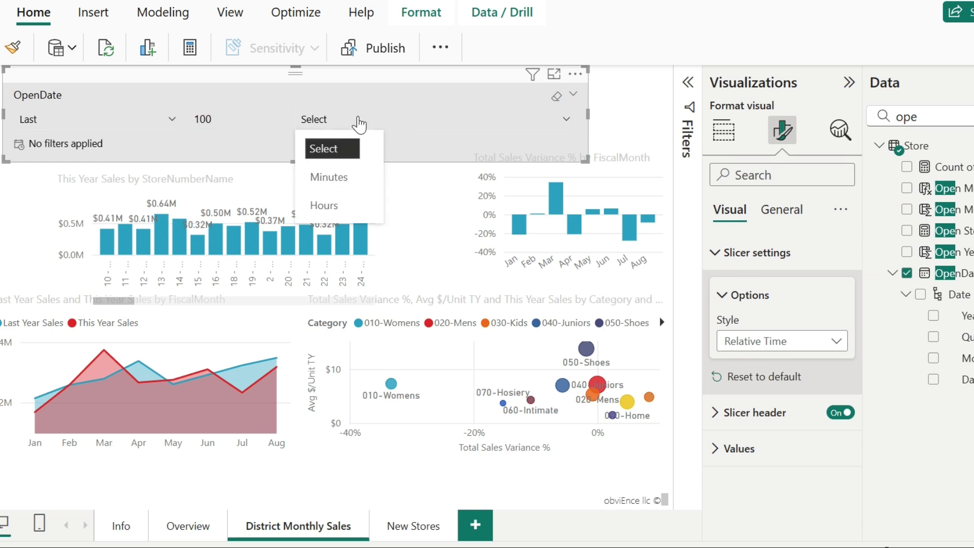
{"action": "left_click", "coordinate": [332, 205]}
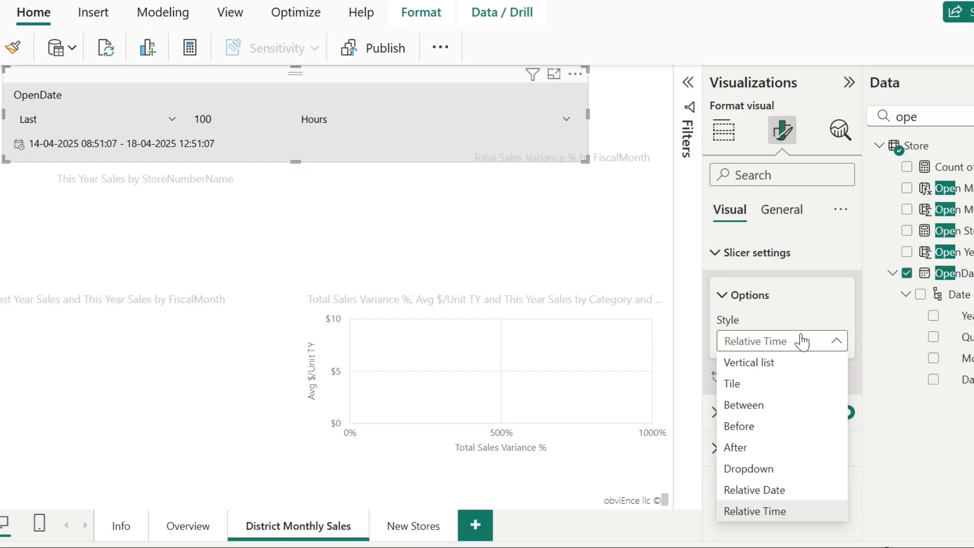
Change the OpenDate slicer's style to Tile and remove the OpenDate field from the slicer.
{"action": "left_click", "coordinate": [752, 390]}
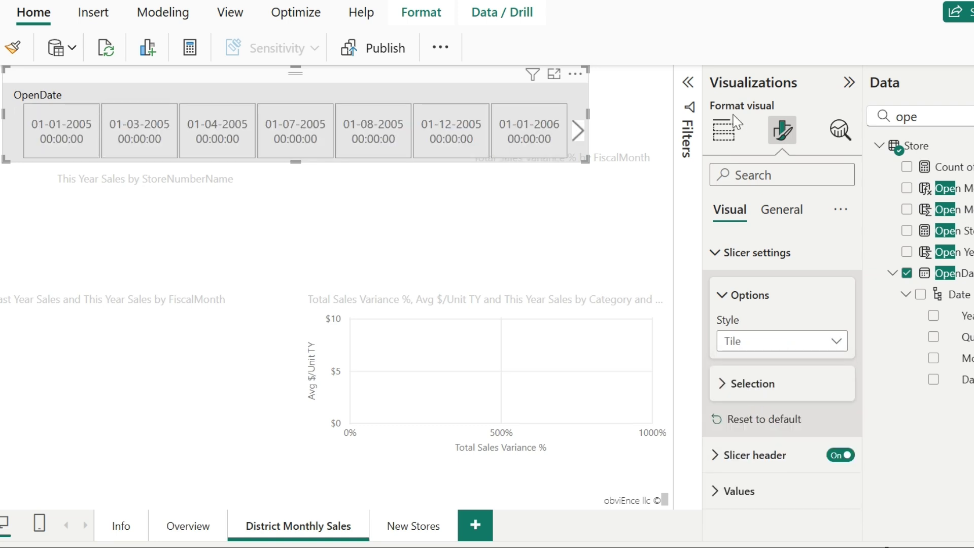
{"action": "left_click", "coordinate": [725, 131]}
{"action": "left_click", "coordinate": [847, 403]}
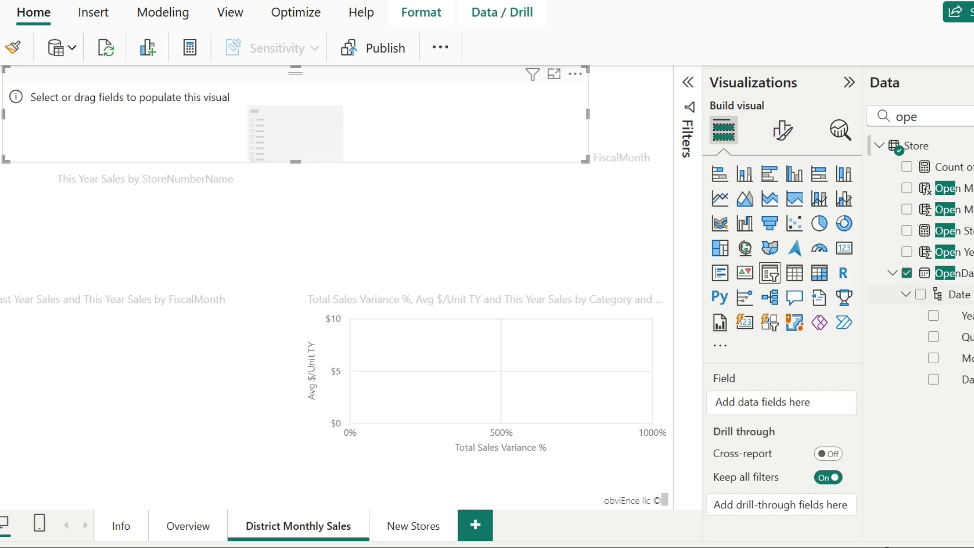
Search the data fields for "dis" and add the District field to the empty slicer.
{"action": "left_click", "coordinate": [913, 117]}
{"action": "key", "text": "BackSpace"}
{"action": "key", "text": "BackSpace"}
{"action": "key", "text": "BackSpace"}
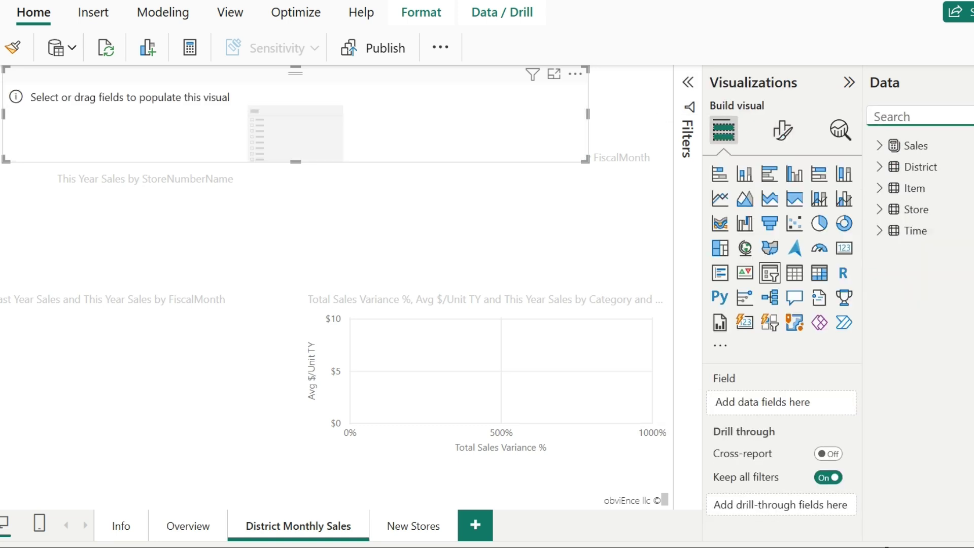
{"action": "type", "text": "dis"}
{"action": "left_click", "coordinate": [906, 188]}
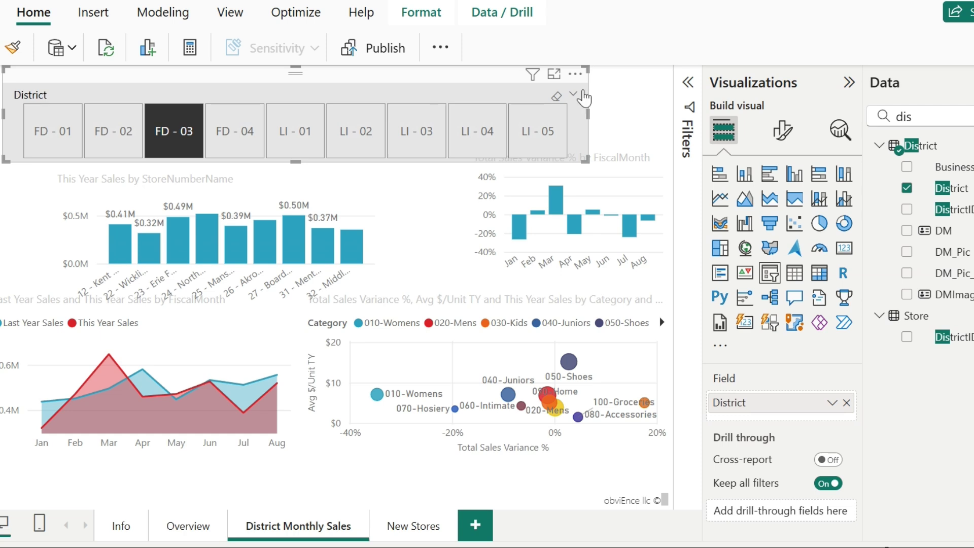
Narrow the District tile slicer to about half its width and widen it back across the page.
{"action": "left_click_drag", "start_coordinate": [586, 116], "coordinate": [341, 153]}
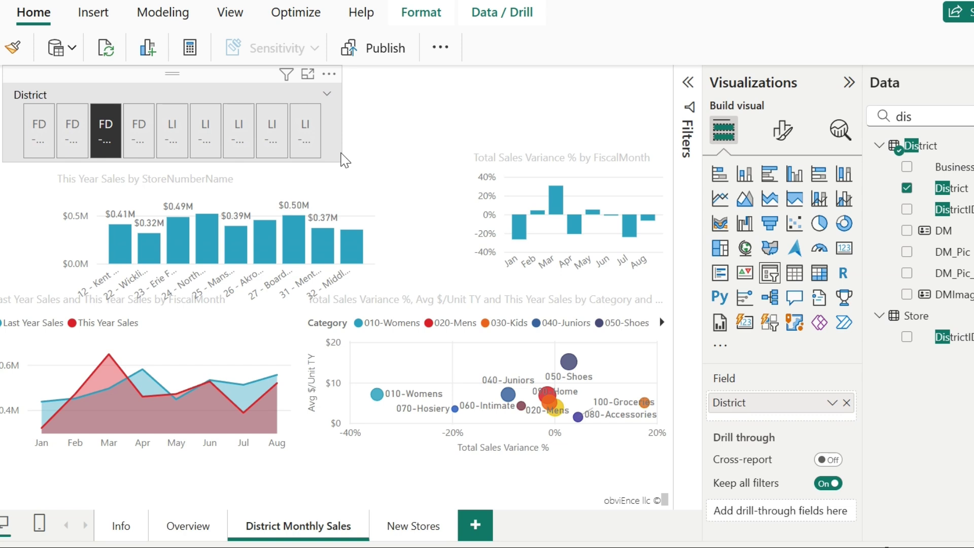
{"action": "left_click_drag", "start_coordinate": [340, 152], "coordinate": [610, 142]}
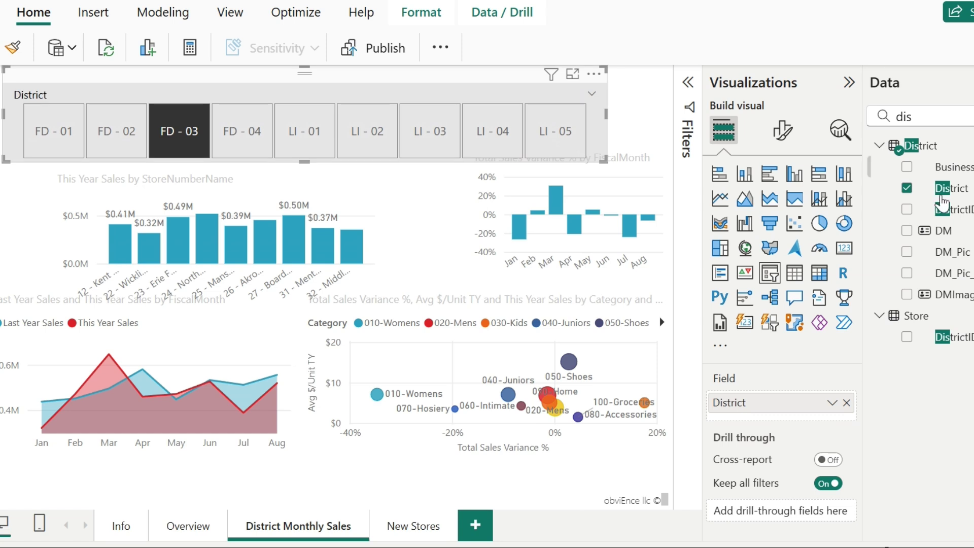
Turn on the Responsive option in the slicer's general advanced properties.
{"action": "left_click", "coordinate": [783, 131]}
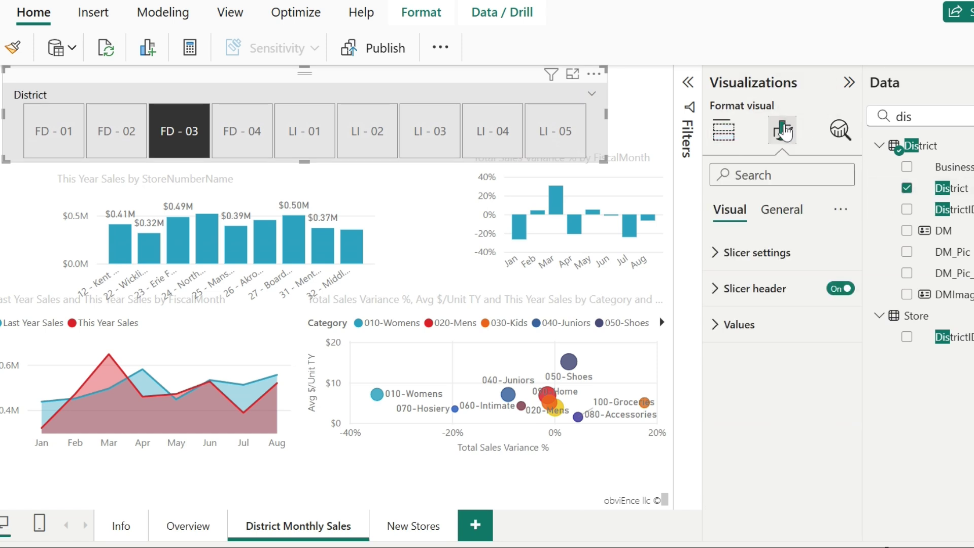
{"action": "left_click", "coordinate": [781, 217]}
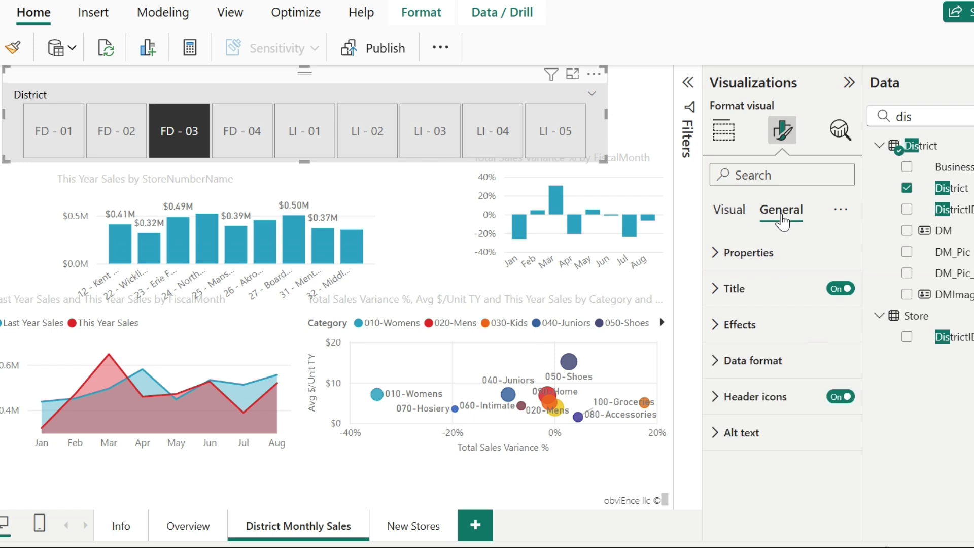
{"action": "left_click", "coordinate": [738, 271]}
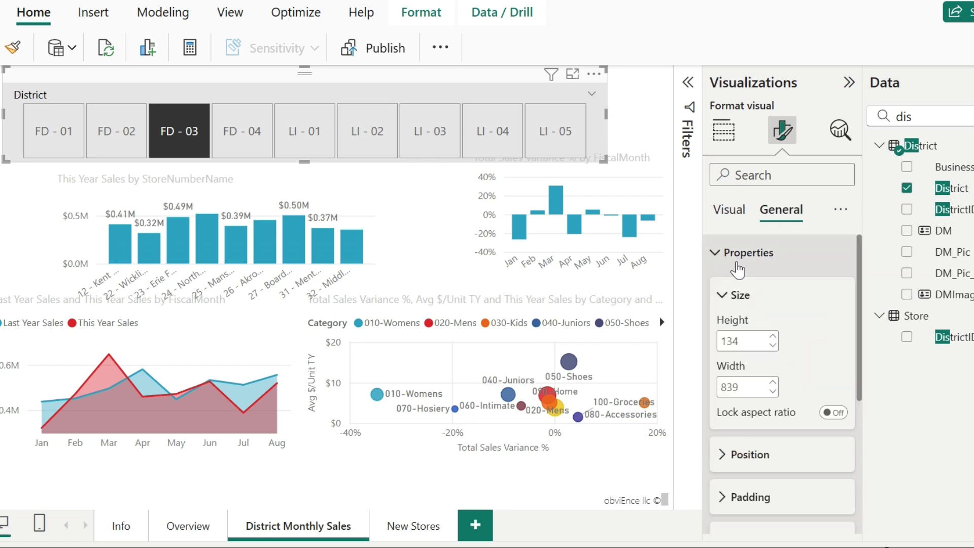
{"action": "left_click", "coordinate": [740, 295]}
{"action": "left_click", "coordinate": [754, 424]}
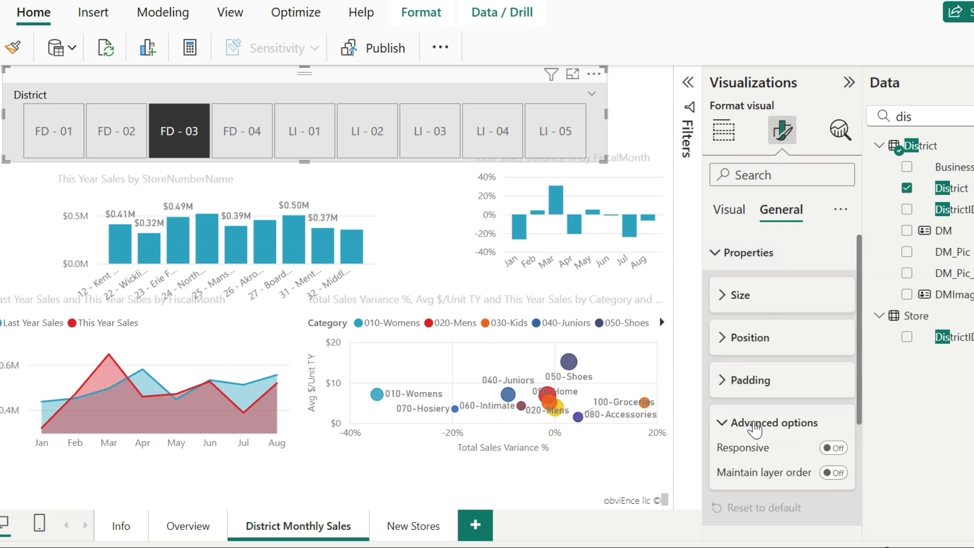
{"action": "left_click", "coordinate": [838, 449]}
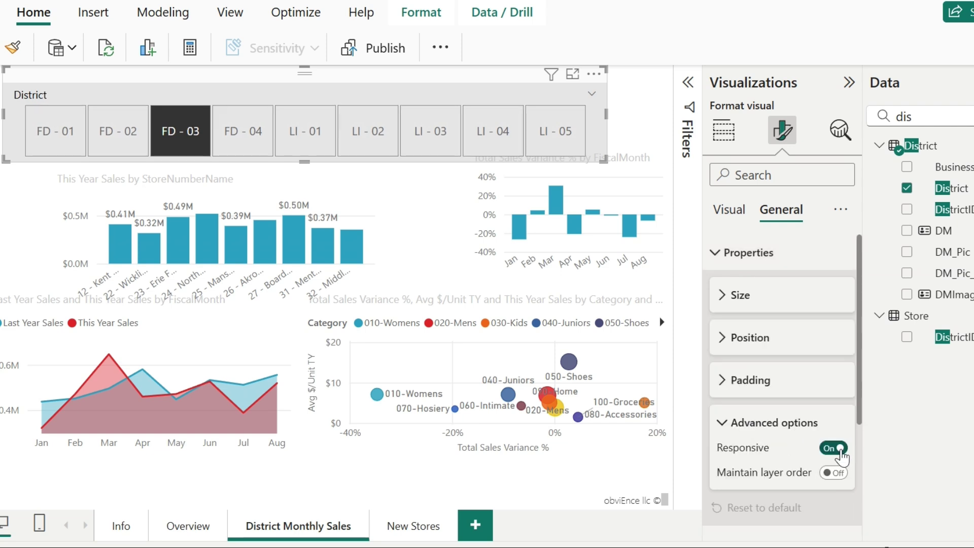
Reshape the District tile slicer into a tall, narrow block and then stretch it into a short, wide row.
{"action": "left_click_drag", "start_coordinate": [604, 162], "coordinate": [238, 335]}
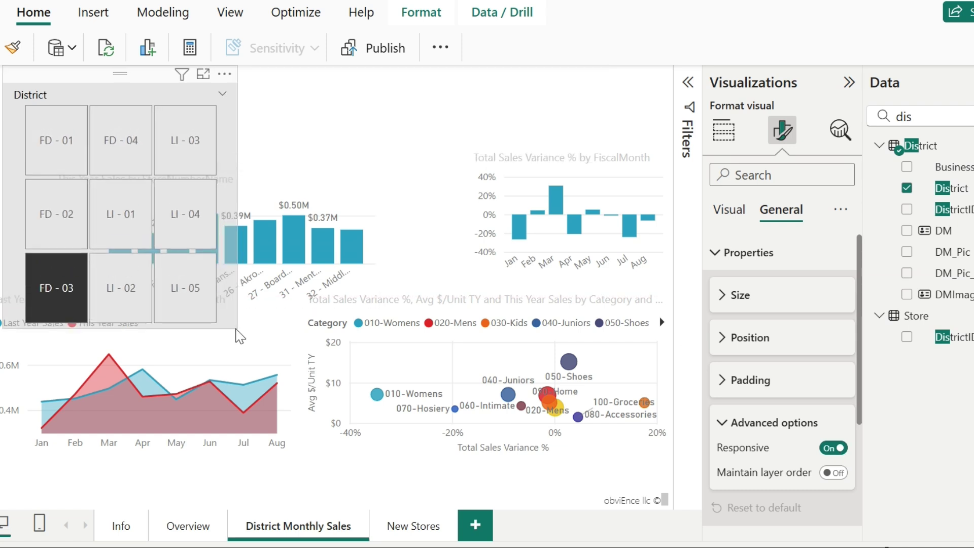
{"action": "left_click_drag", "start_coordinate": [236, 330], "coordinate": [241, 322]}
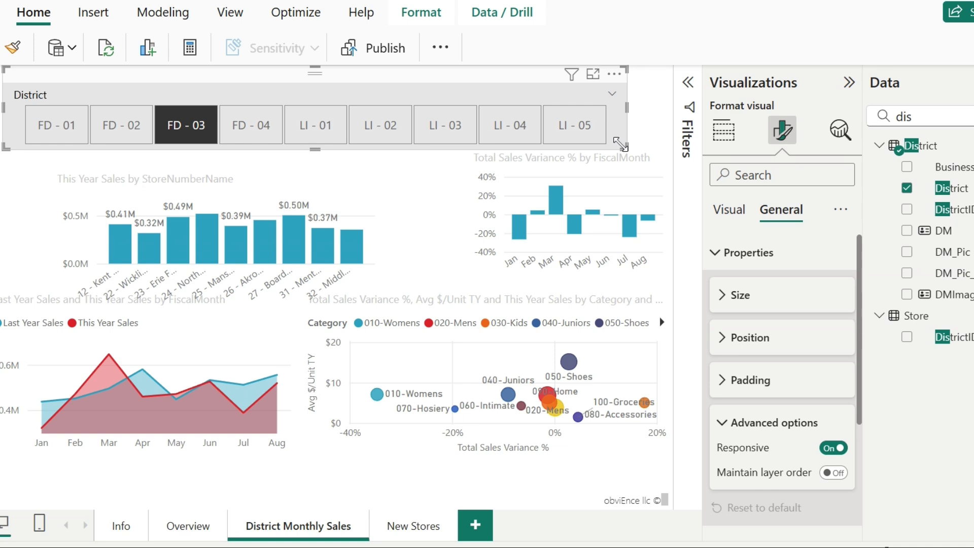
Replace the District field in the slicer with the DM field.
{"action": "left_click", "coordinate": [723, 130]}
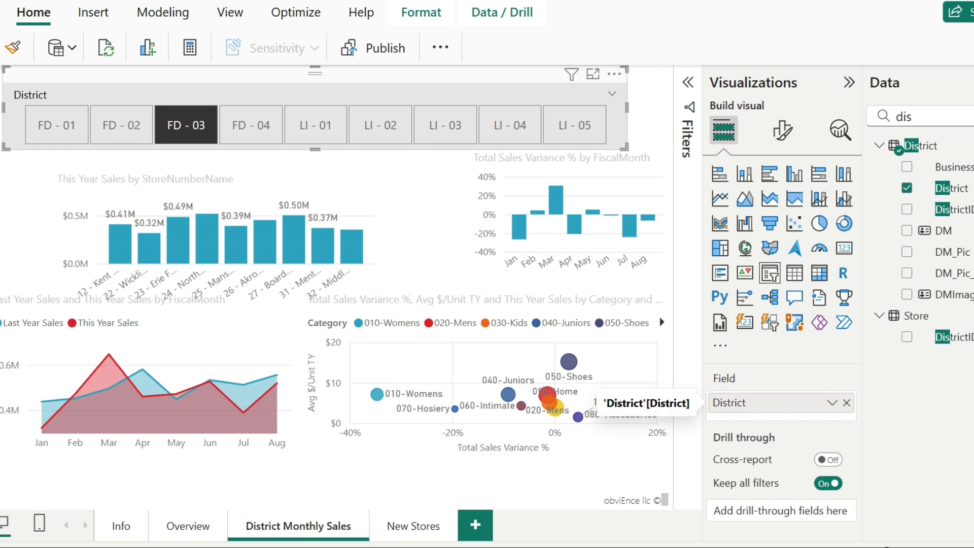
{"action": "left_click", "coordinate": [846, 402]}
{"action": "key", "text": "BackSpace"}
{"action": "key", "text": "BackSpace"}
{"action": "key", "text": "BackSpace"}
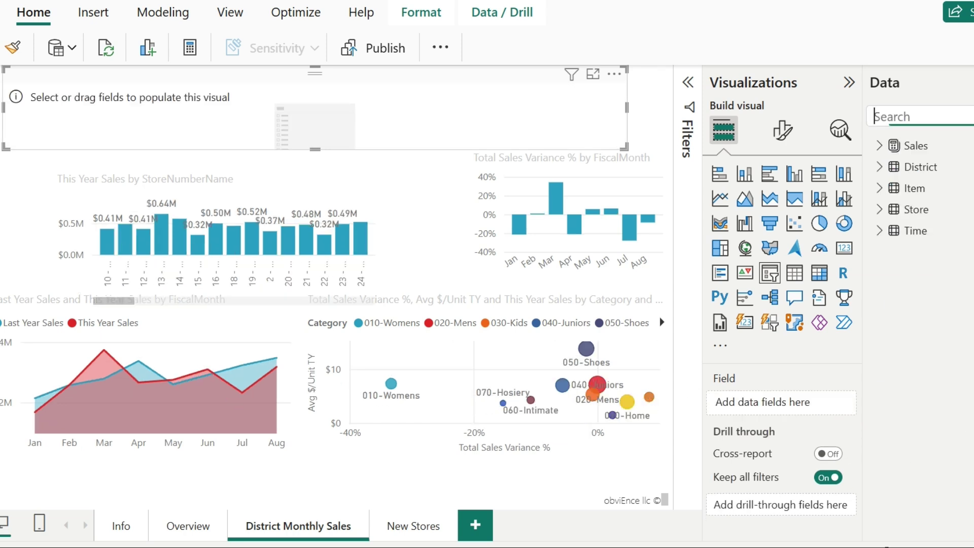
{"action": "type", "text": "DM"}
{"action": "left_click", "coordinate": [907, 167]}
Search the data fields for "terr" and add Territory below DM in the slicer's fields.
{"action": "left_click", "coordinate": [913, 117]}
{"action": "key", "text": "BackSpace"}
{"action": "key", "text": "BackSpace"}
{"action": "type", "text": "terr"}
{"action": "left_click_drag", "start_coordinate": [954, 166], "coordinate": [786, 421]}
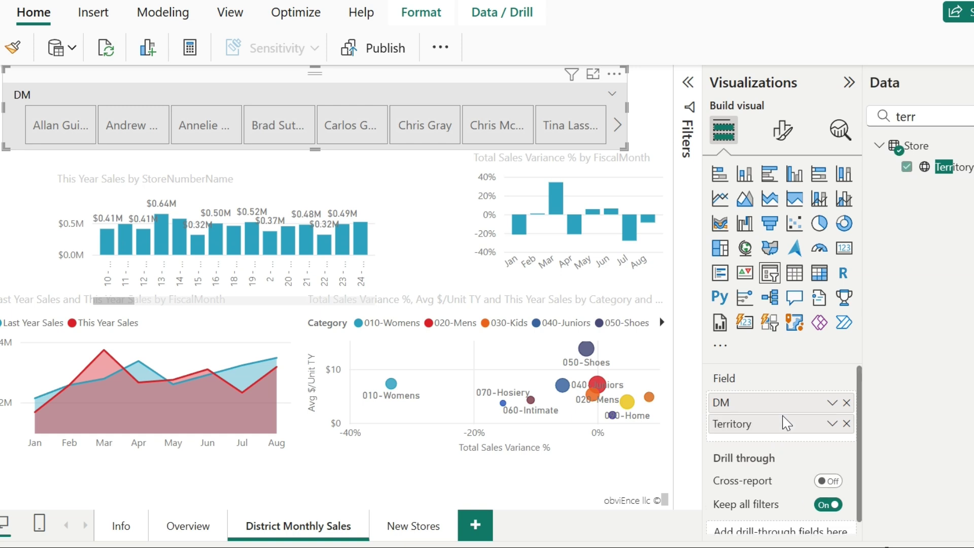
Set the DM and Territory slicer's style to Vertical list and make the slicer taller.
{"action": "left_click", "coordinate": [783, 131]}
{"action": "left_click", "coordinate": [763, 253]}
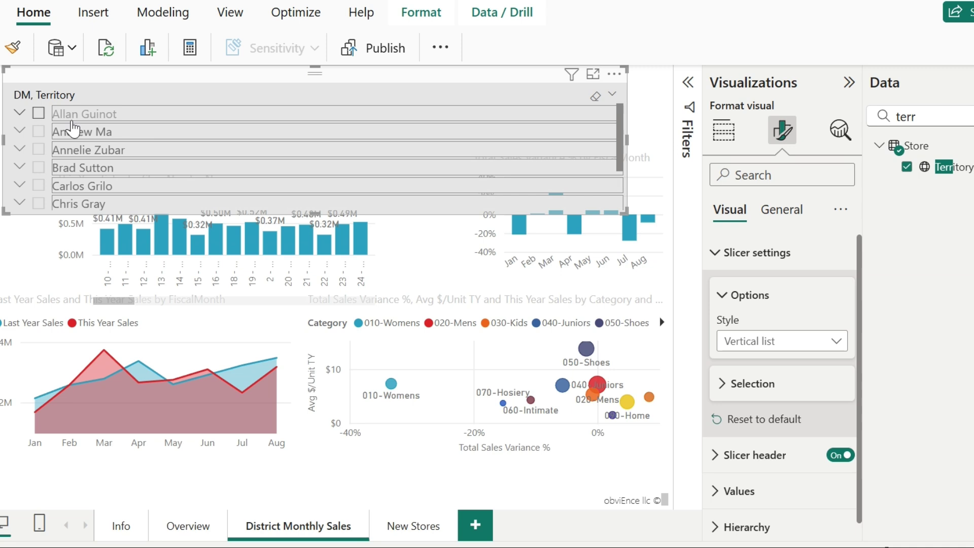
Select the first manager in the slicer, expand their territories, and change the selection to only the DE territory.
{"action": "left_click", "coordinate": [39, 114]}
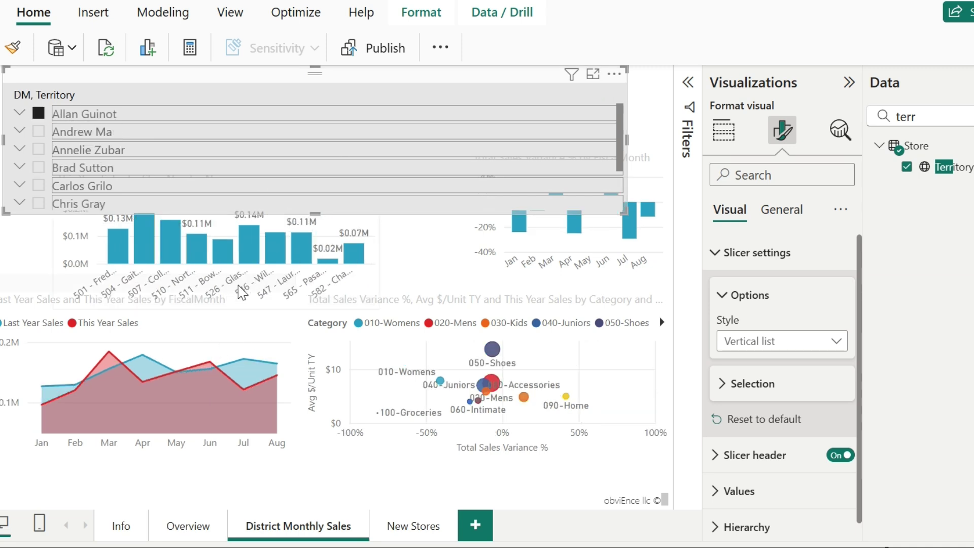
{"action": "left_click", "coordinate": [21, 114]}
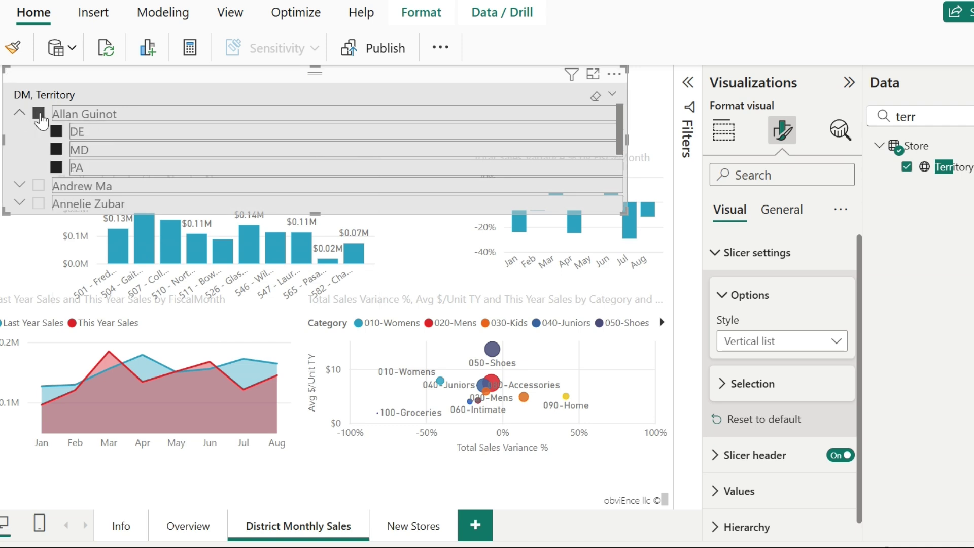
{"action": "left_click", "coordinate": [40, 114]}
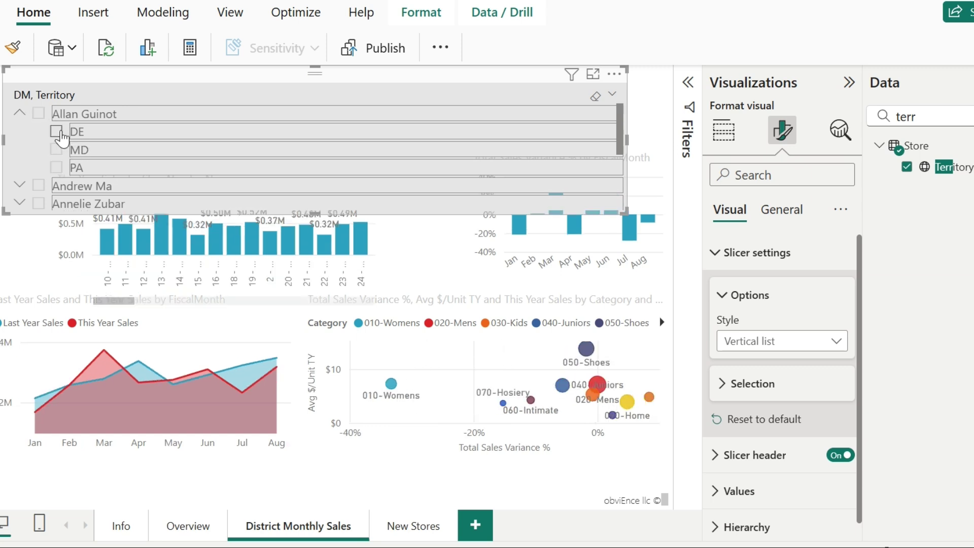
{"action": "left_click", "coordinate": [56, 132]}
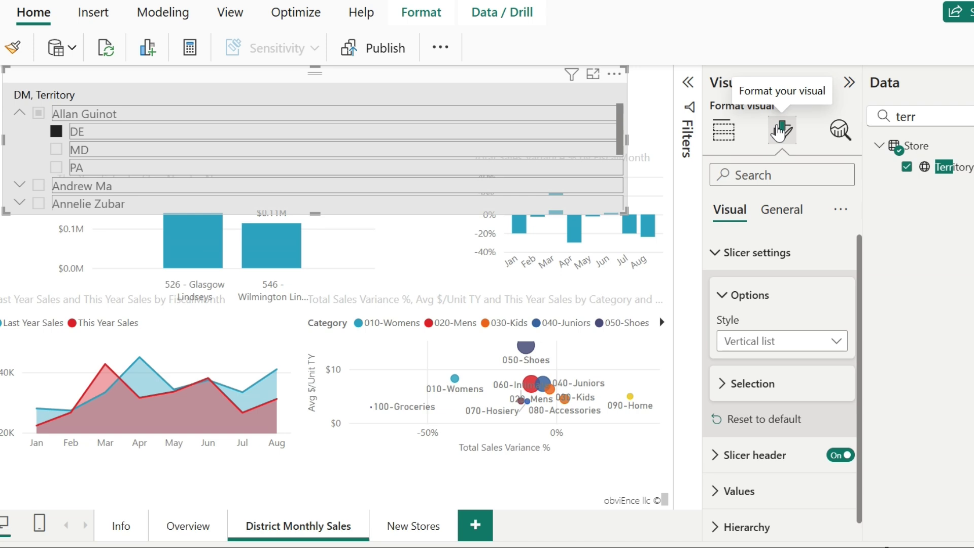
Set the slicer hierarchy's expand/collapse icon to Plus/minus.
{"action": "left_click", "coordinate": [717, 253]}
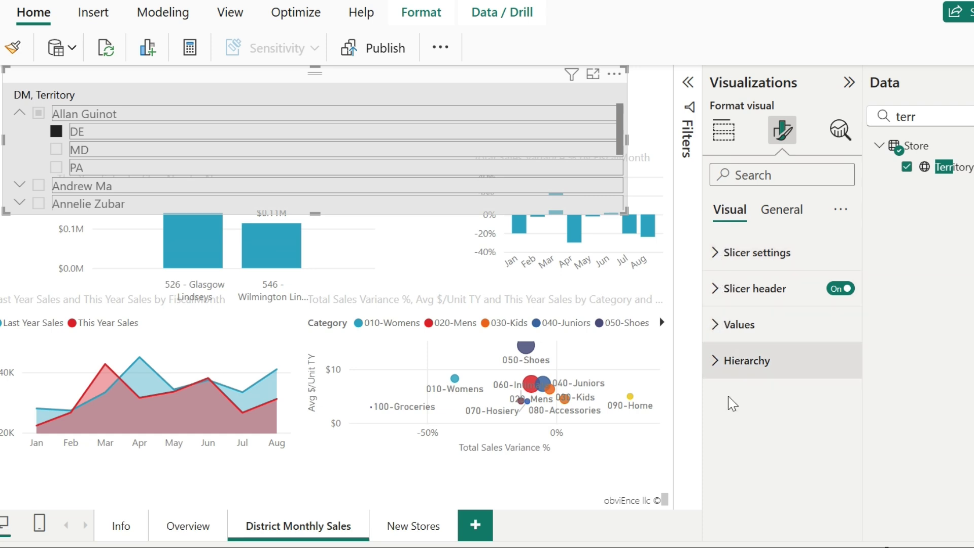
{"action": "left_click", "coordinate": [716, 361]}
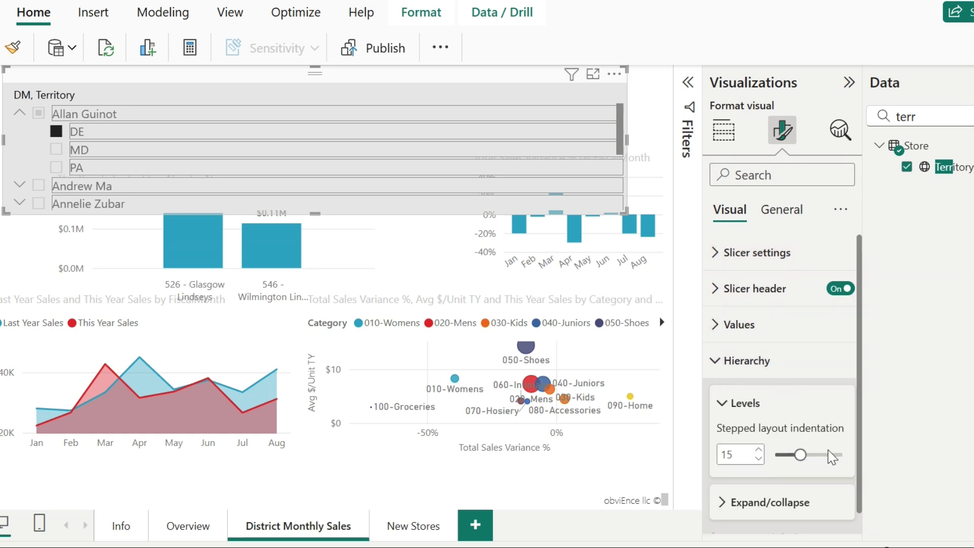
{"action": "left_click_drag", "start_coordinate": [861, 417], "coordinate": [861, 483]}
{"action": "left_click", "coordinate": [731, 490]}
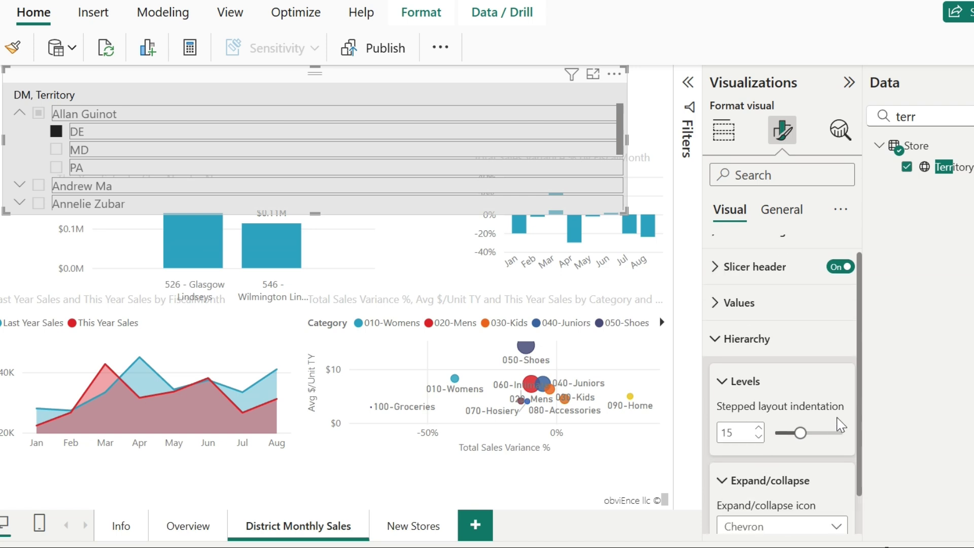
{"action": "scroll", "coordinate": [837, 446], "scroll_direction": "down", "scroll_amount": 1}
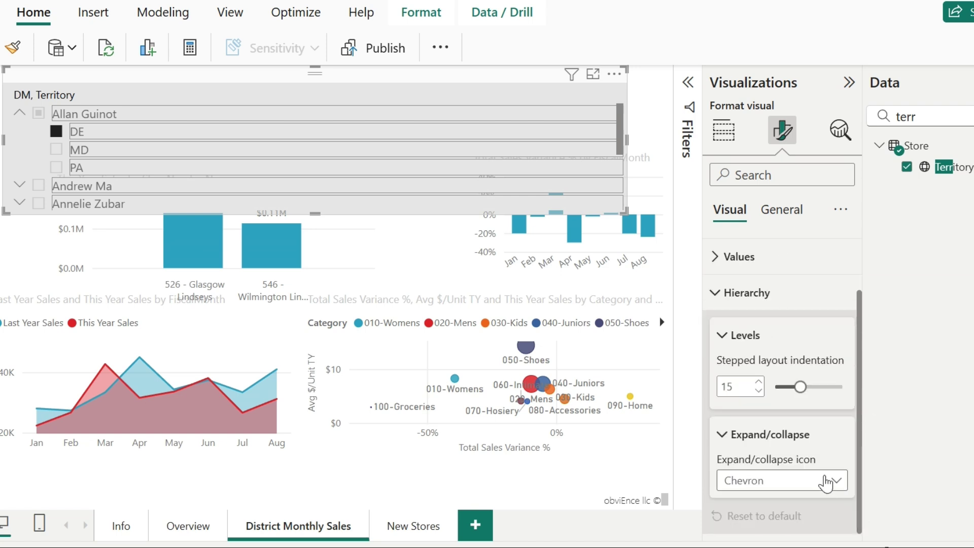
{"action": "left_click", "coordinate": [833, 480]}
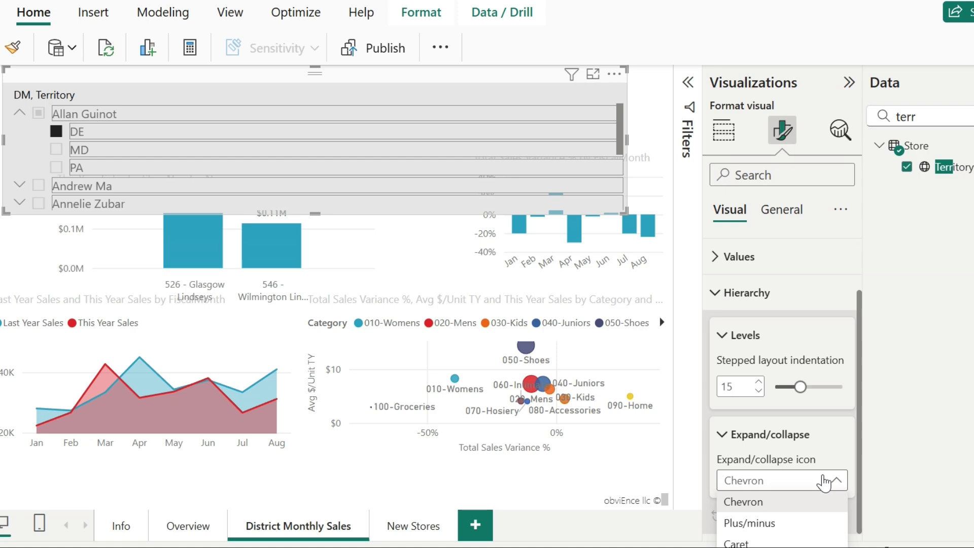
{"action": "left_click", "coordinate": [783, 526]}
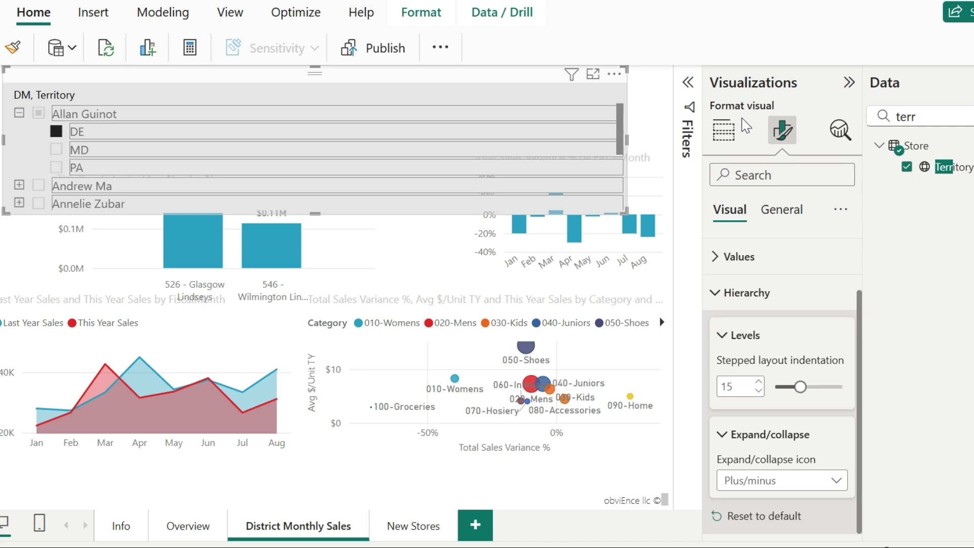
Show the Sync slicers settings and make the slicer visible and synced on the New Stores page.
{"action": "left_click", "coordinate": [239, 14]}
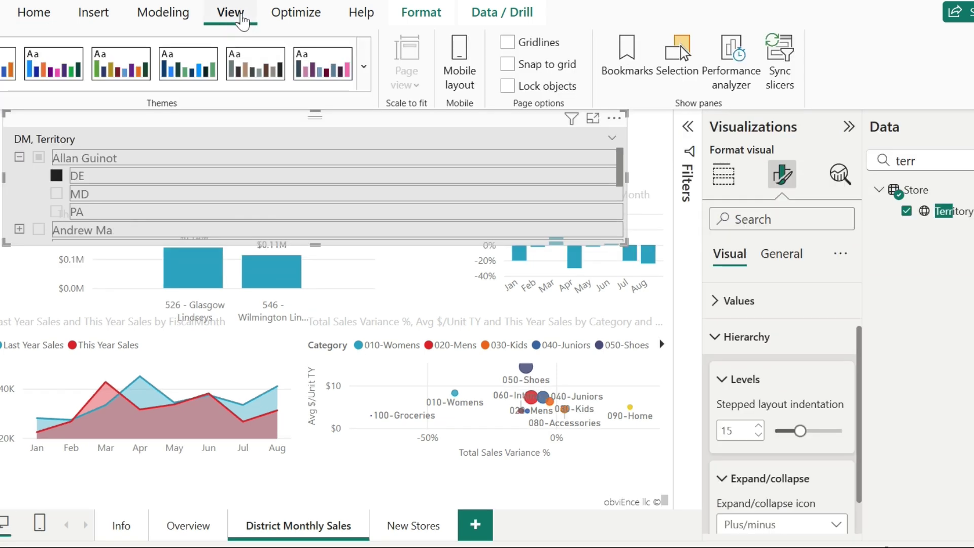
{"action": "left_click", "coordinate": [780, 66]}
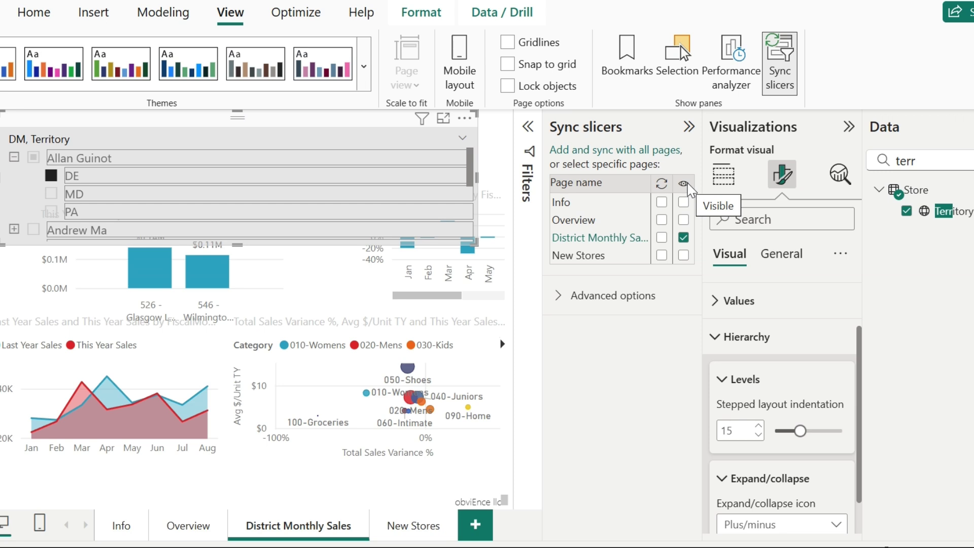
{"action": "left_click", "coordinate": [683, 256]}
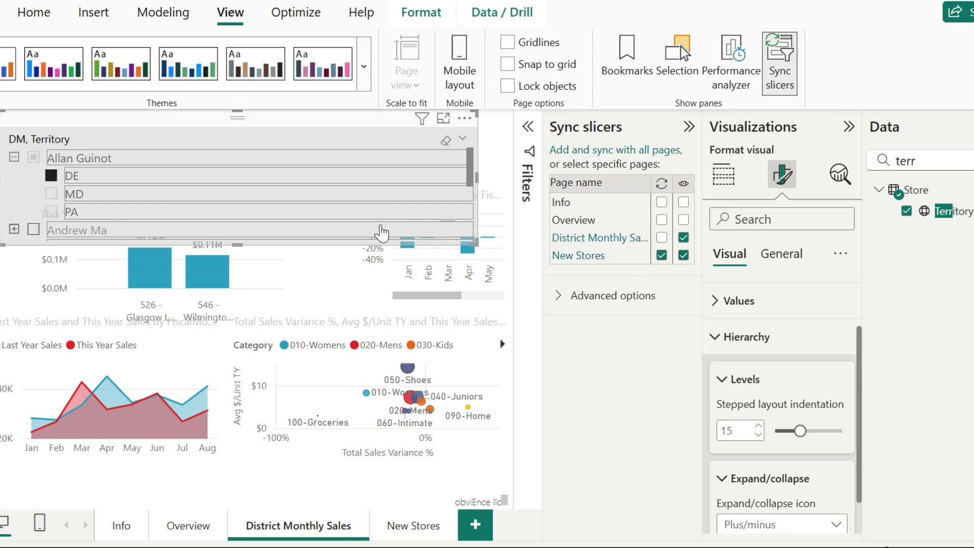
Filter the New Stores page by the second manager in its copy of the slicer.
{"action": "left_click", "coordinate": [417, 528]}
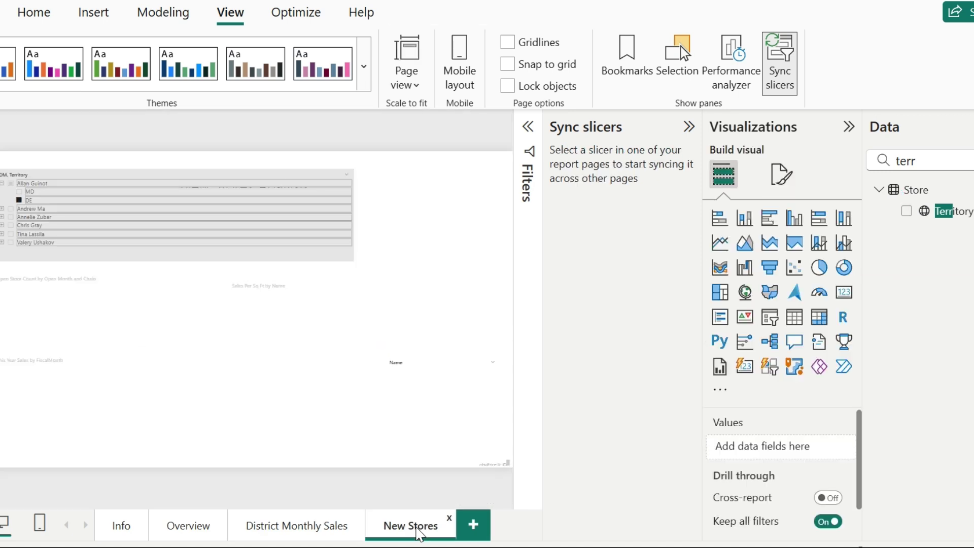
{"action": "left_click", "coordinate": [43, 214]}
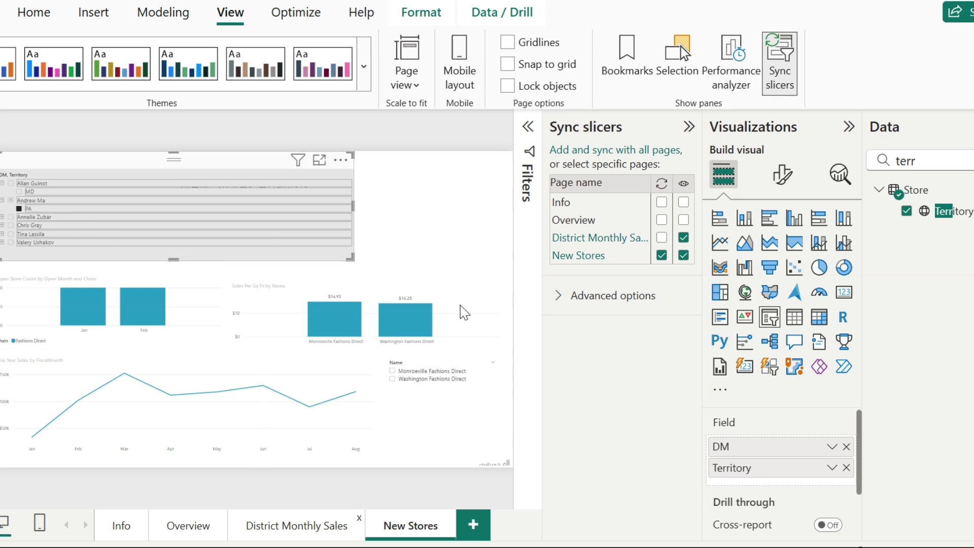
Turn off the District Monthly Sales slicer's sync and visibility for New Stores and check the New Stores page.
{"action": "left_click", "coordinate": [284, 526]}
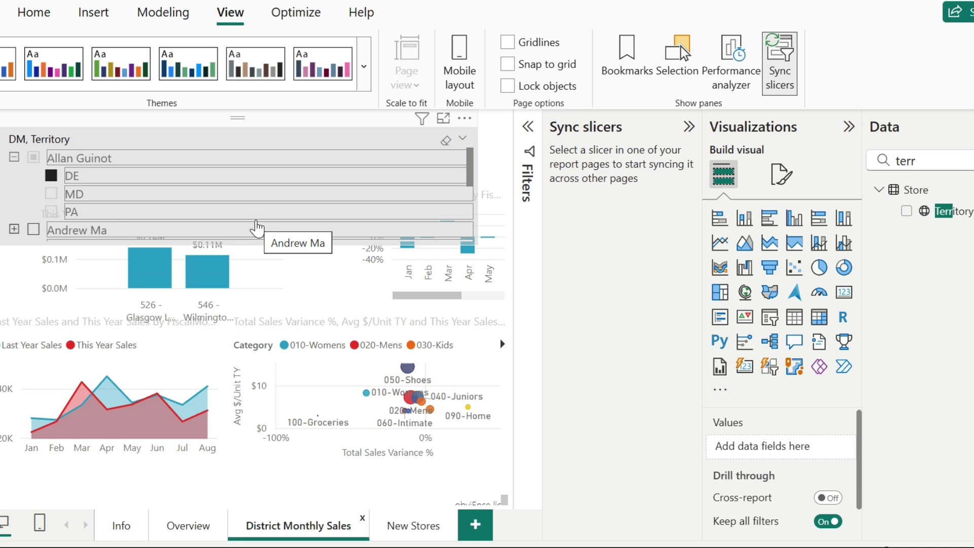
{"action": "left_click", "coordinate": [256, 229]}
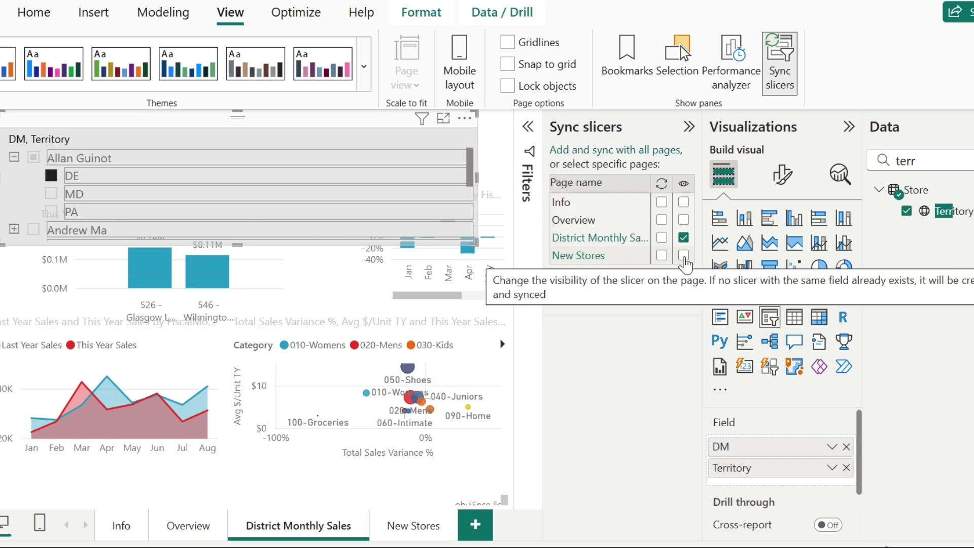
{"action": "left_click", "coordinate": [400, 537]}
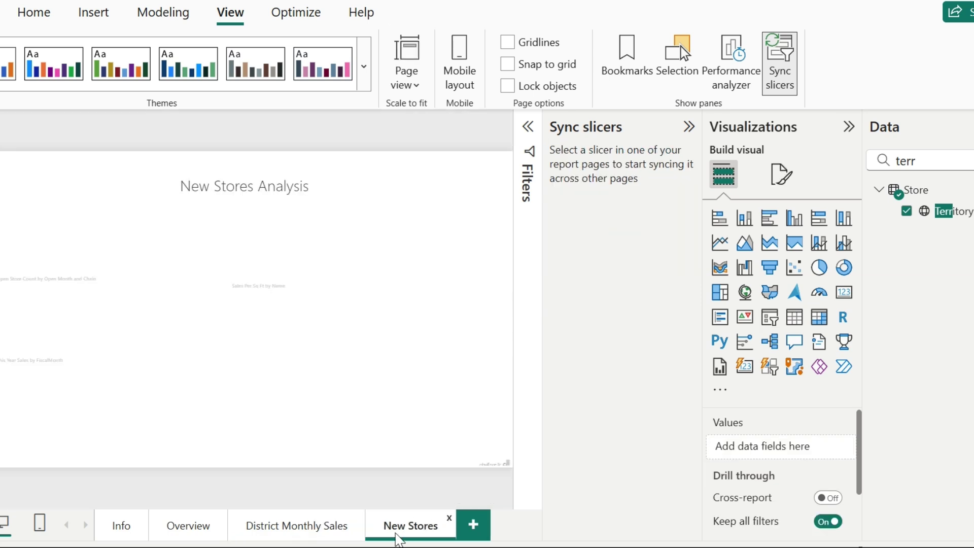
Turn on slicer syncing for the District Monthly Sales and New Stores pages, leaving the slicer hidden on New Stores.
{"action": "left_click", "coordinate": [311, 524]}
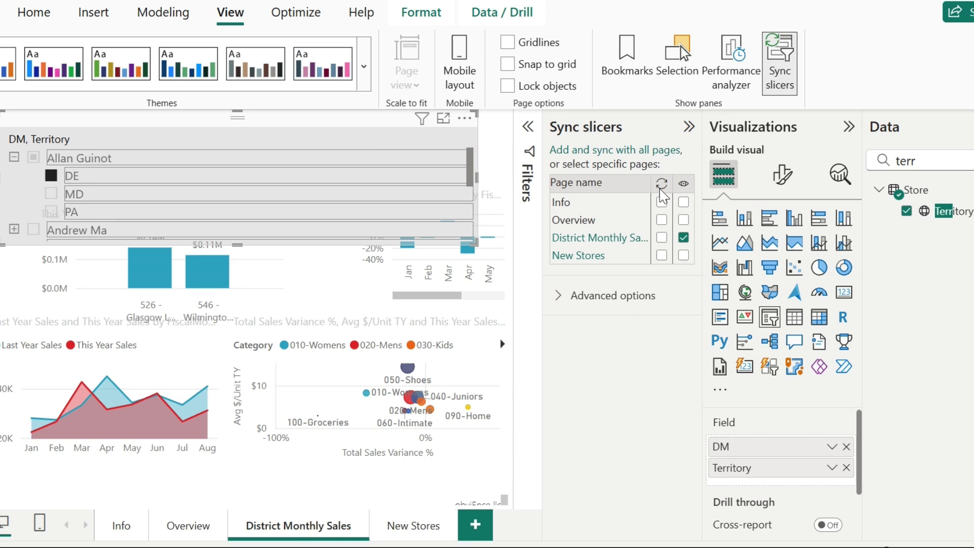
{"action": "left_click", "coordinate": [663, 238]}
{"action": "left_click", "coordinate": [662, 255]}
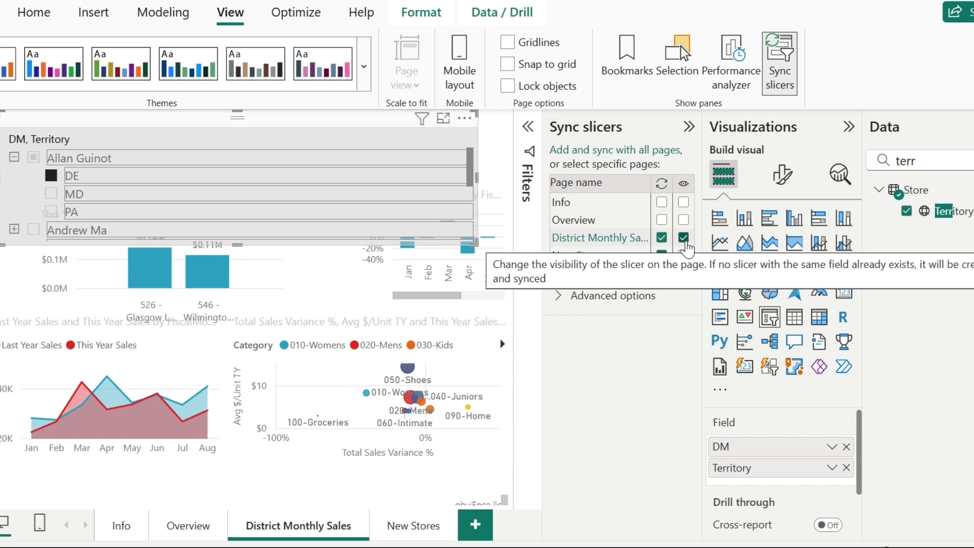
Select the MD territory in the District Monthly Sales slicer and check the filtering on the New Stores page.
{"action": "left_click", "coordinate": [51, 194]}
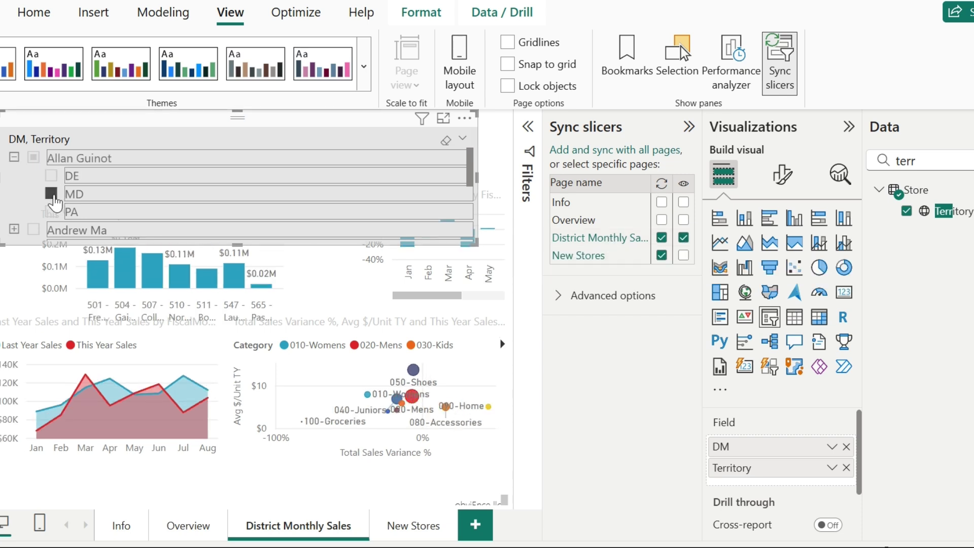
{"action": "left_click", "coordinate": [406, 532]}
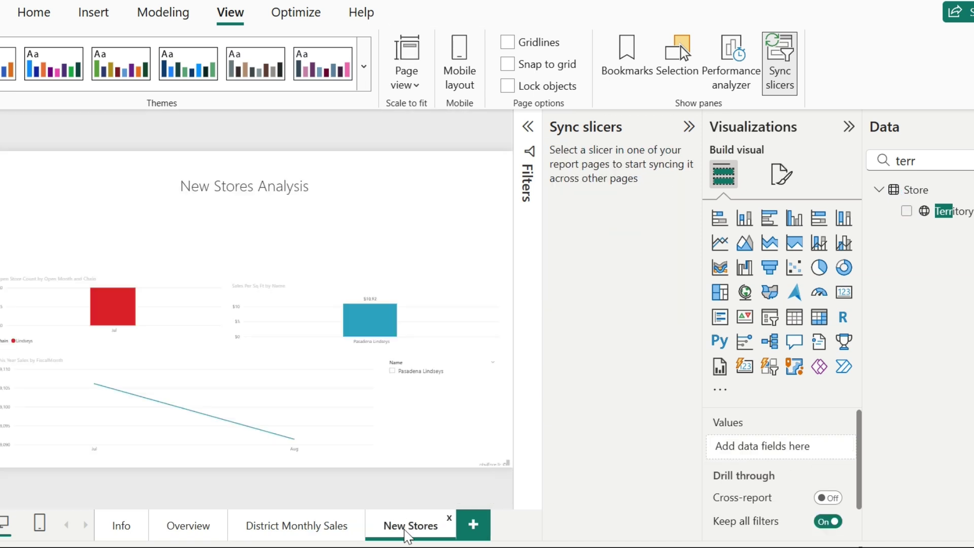